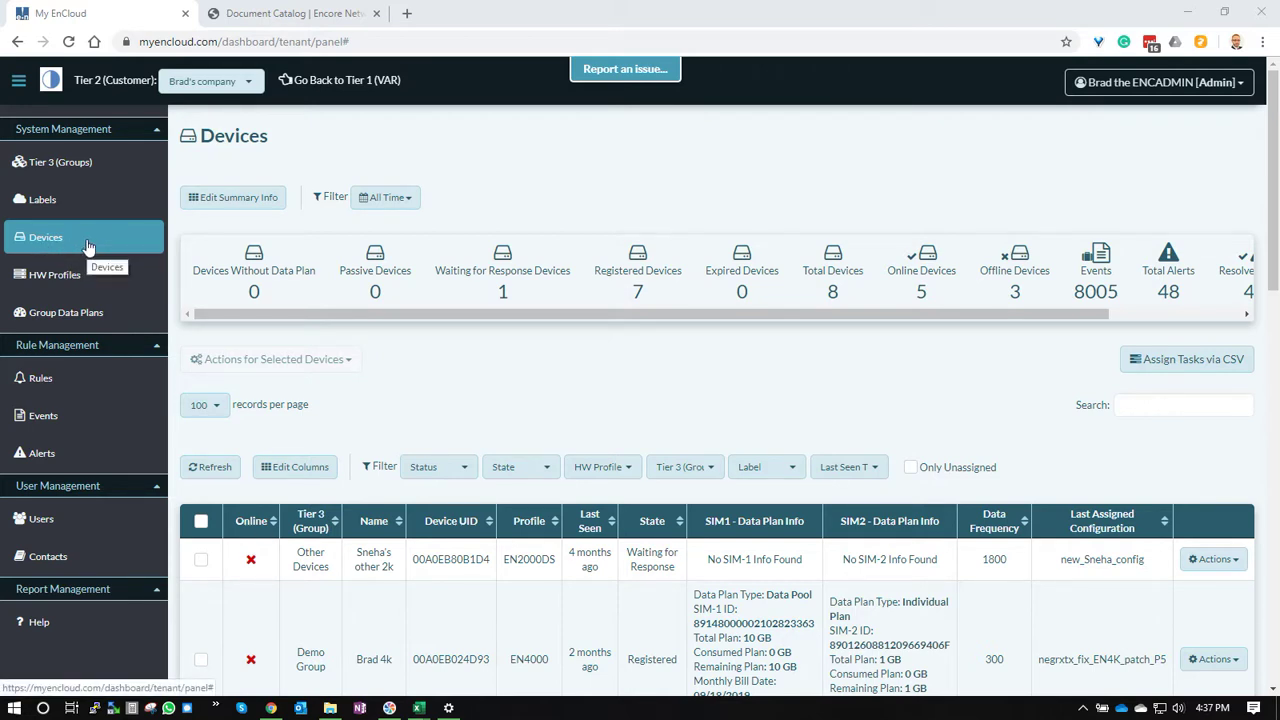
Check the Devices CSV dialog, then Demo Group's Assign Tasks via CSV to Tier 3 Devices dialog.
click(1187, 366)
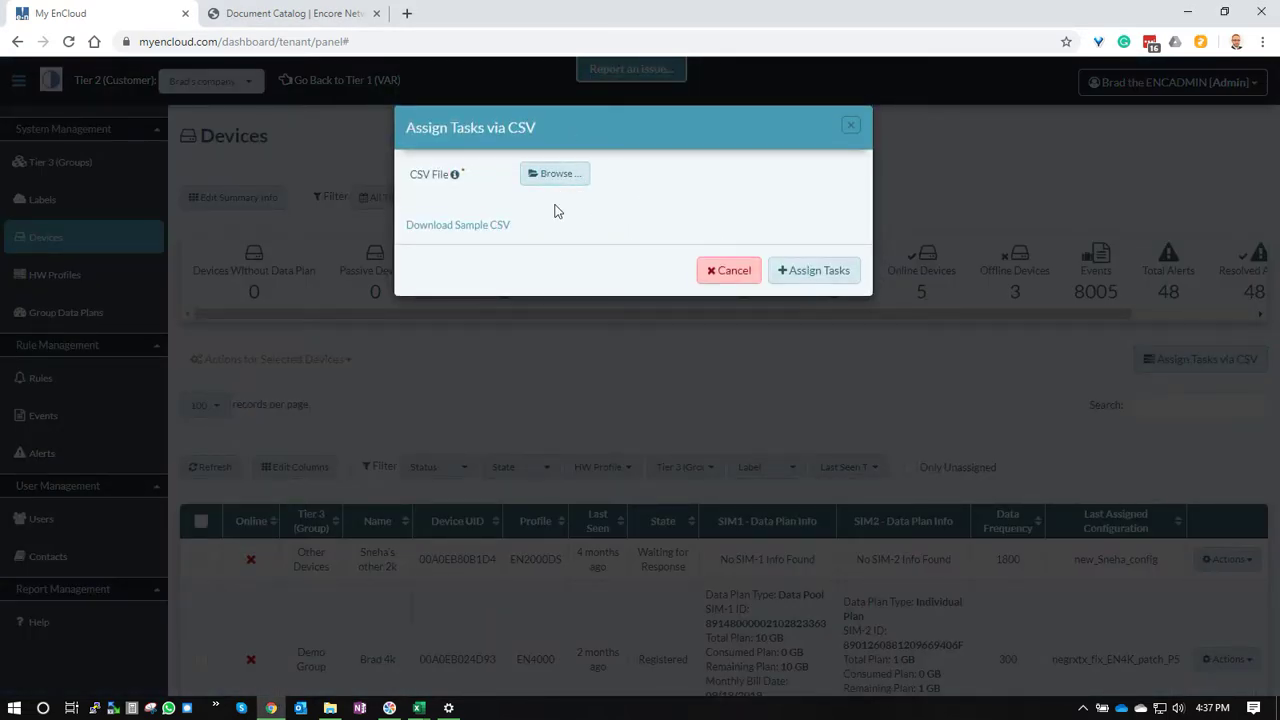
click(737, 268)
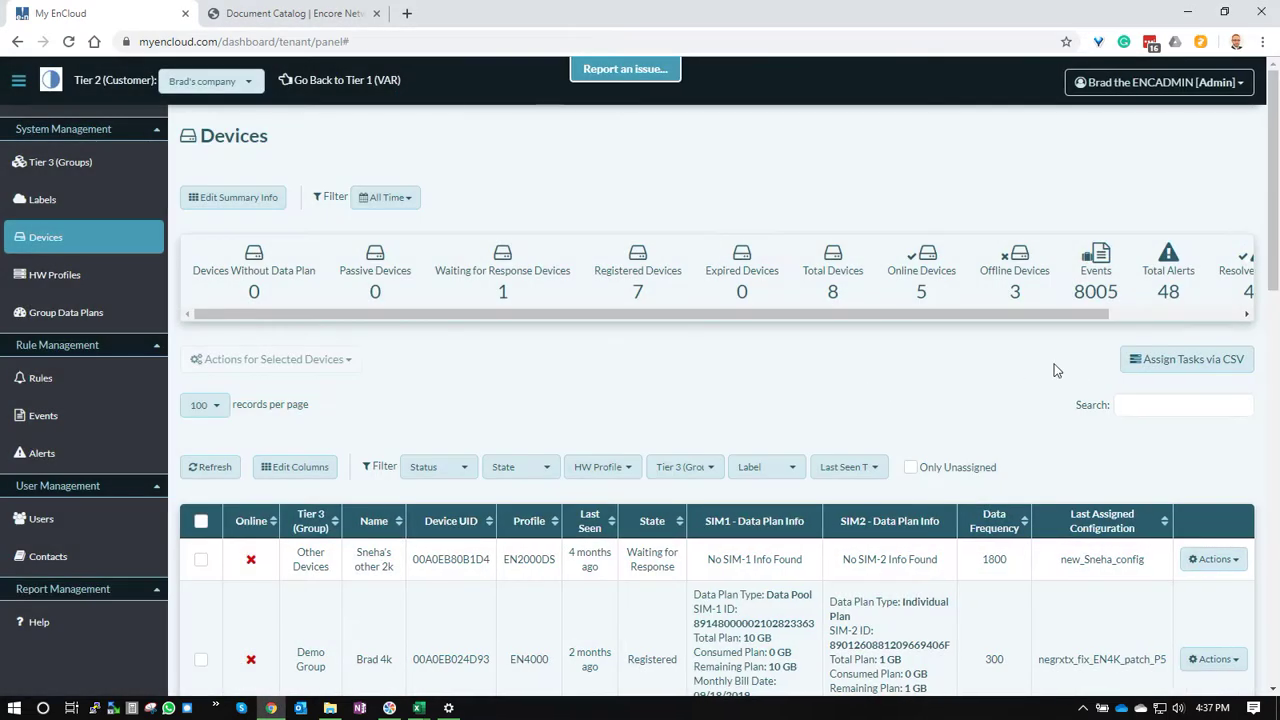
click(120, 166)
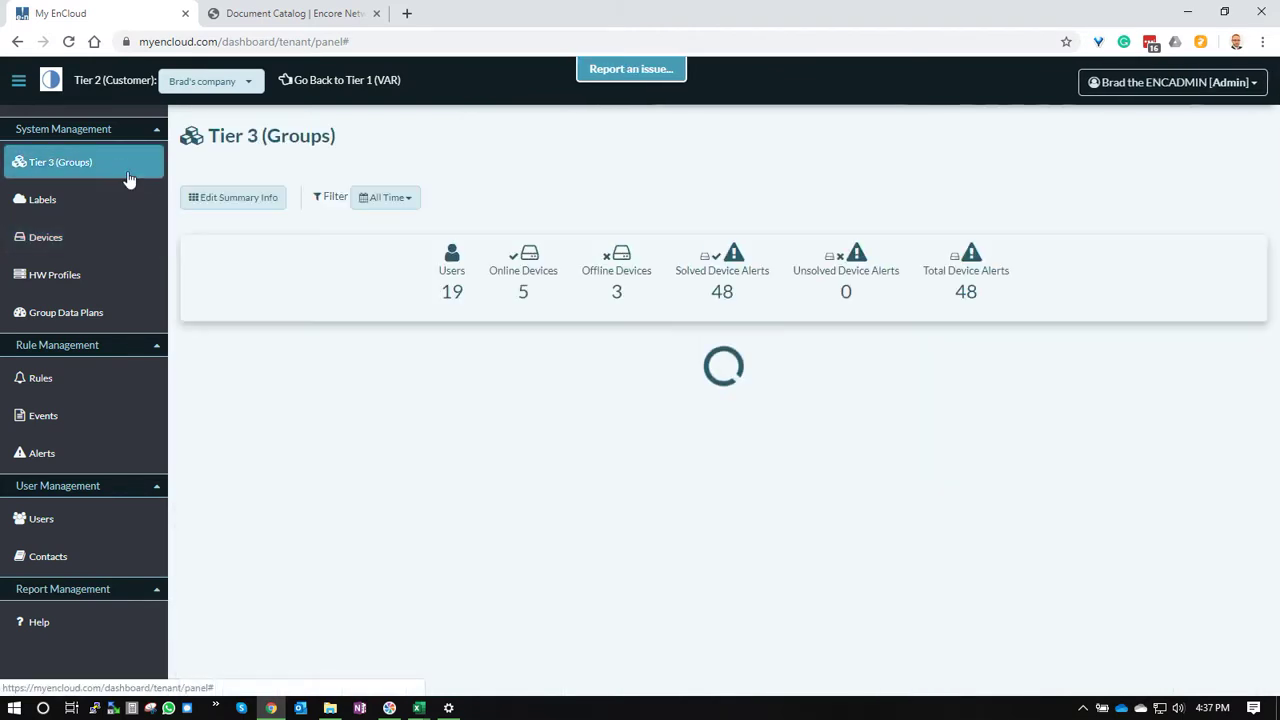
click(636, 568)
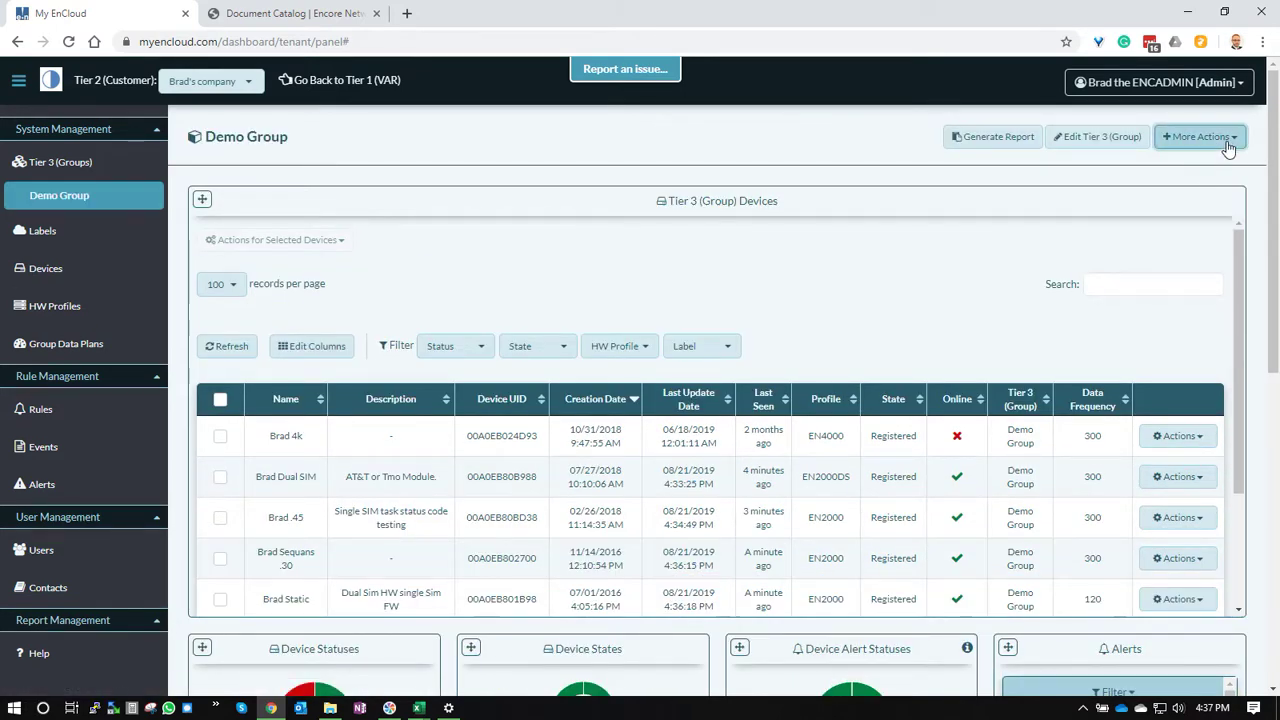
click(1200, 136)
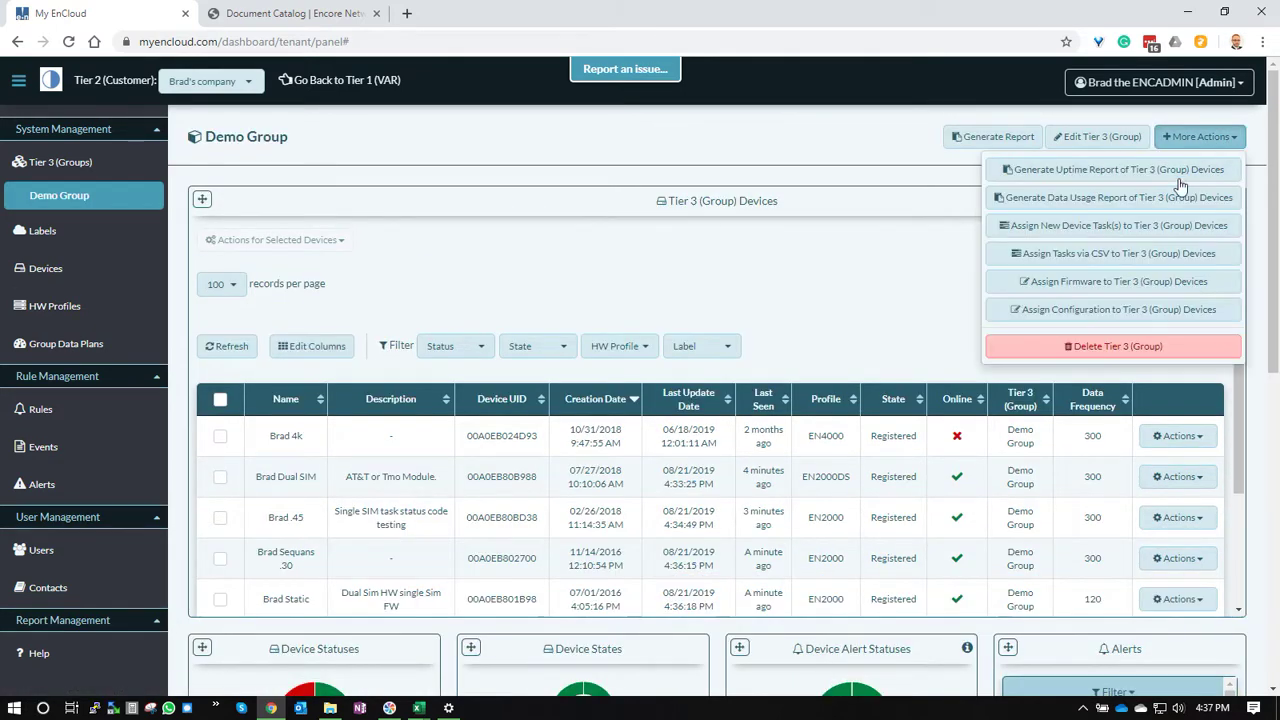
click(1145, 256)
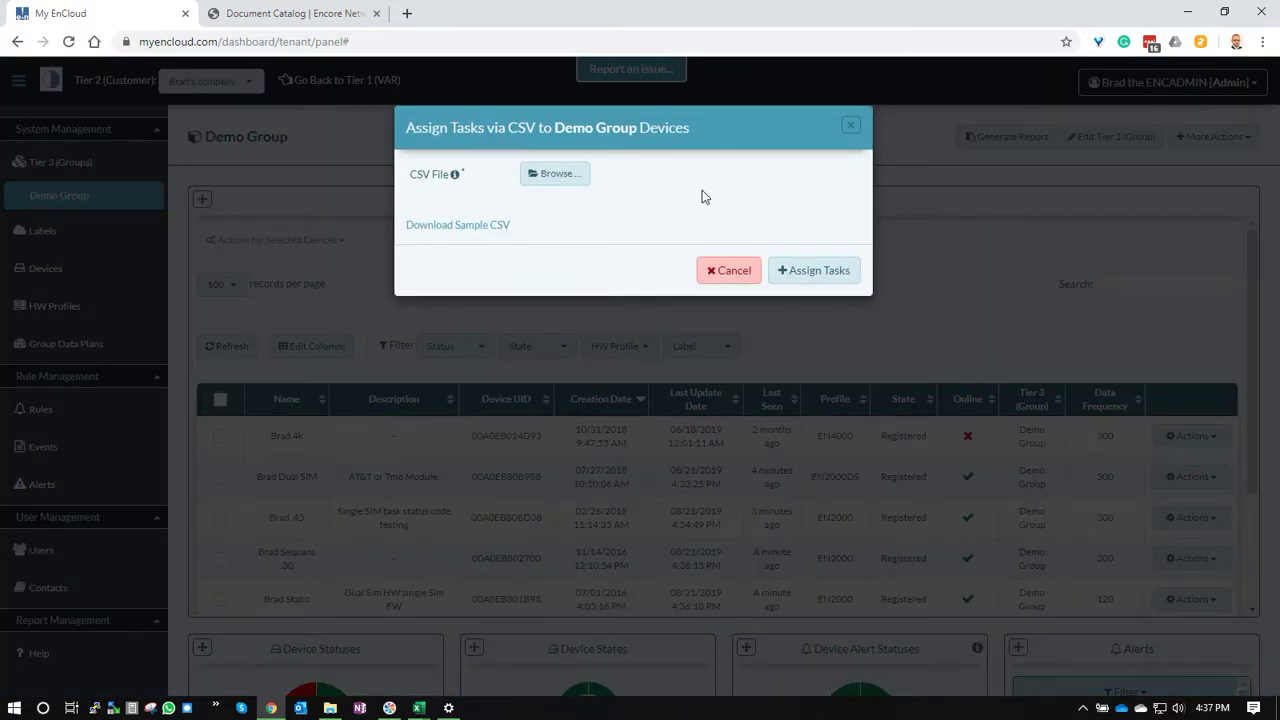
click(850, 129)
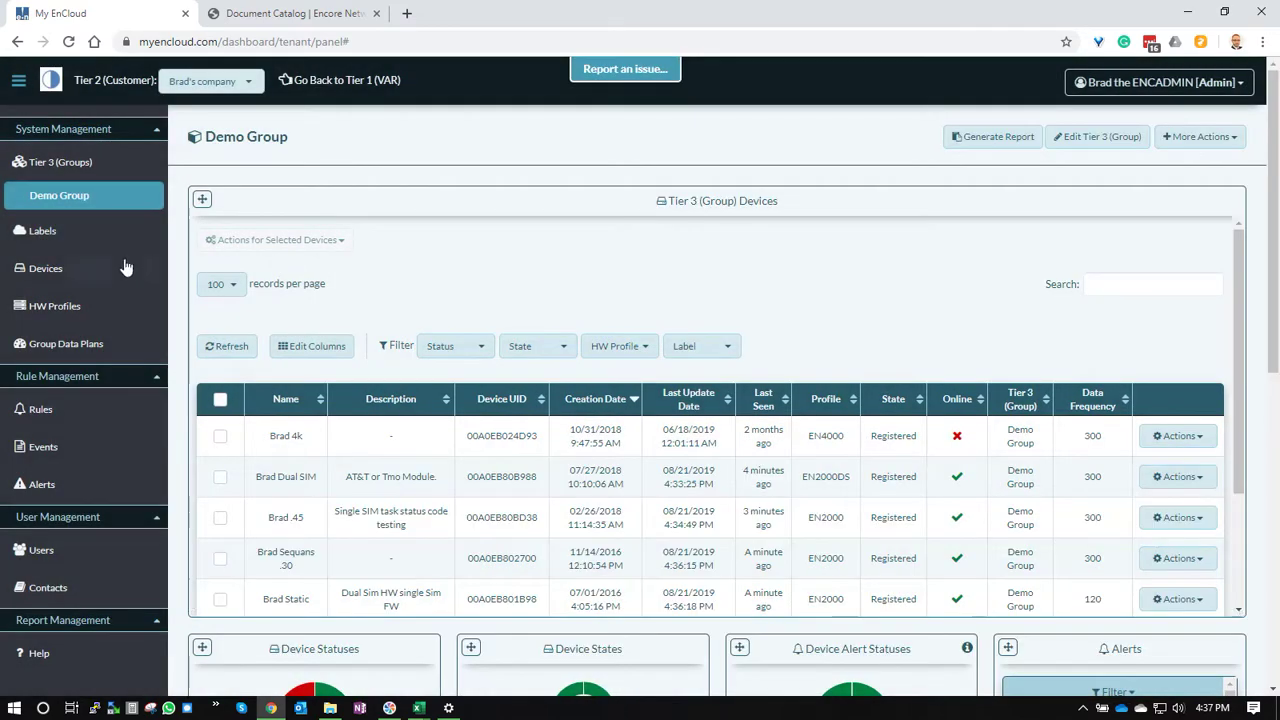
Back on Devices, open Assign Tasks via CSV and cancel the Download Sample CSV save prompt.
click(81, 262)
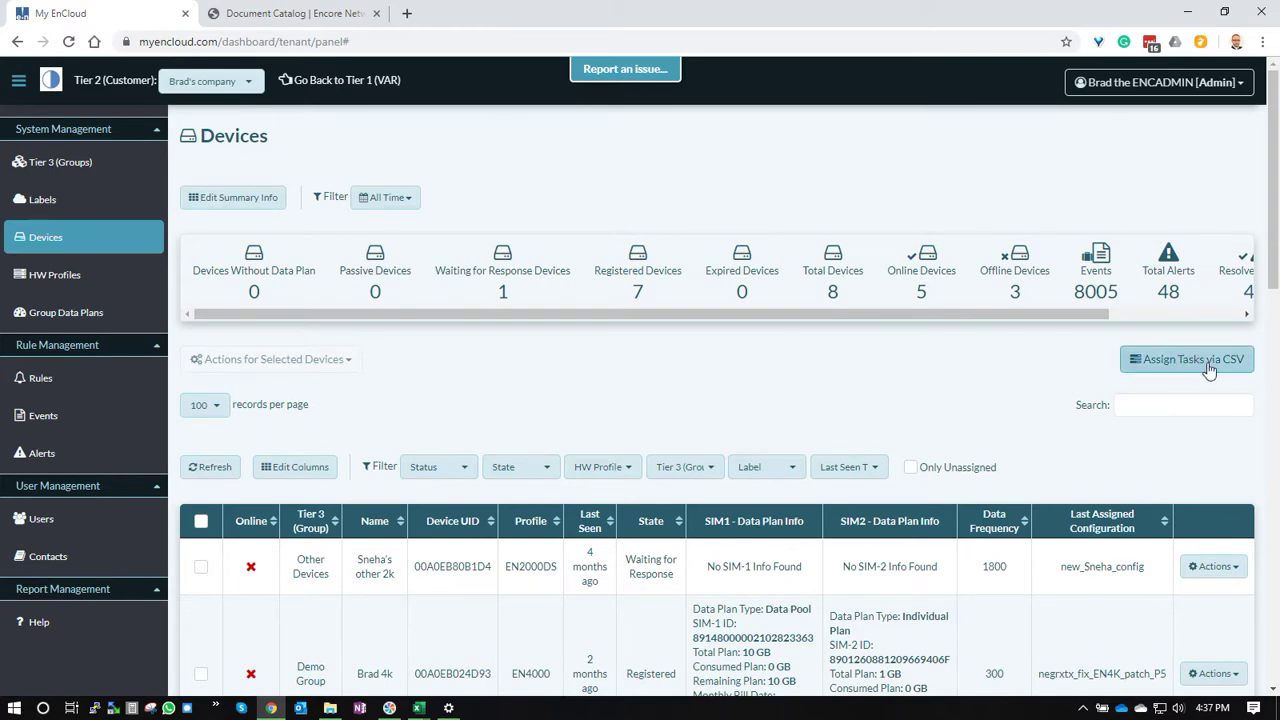
click(1209, 370)
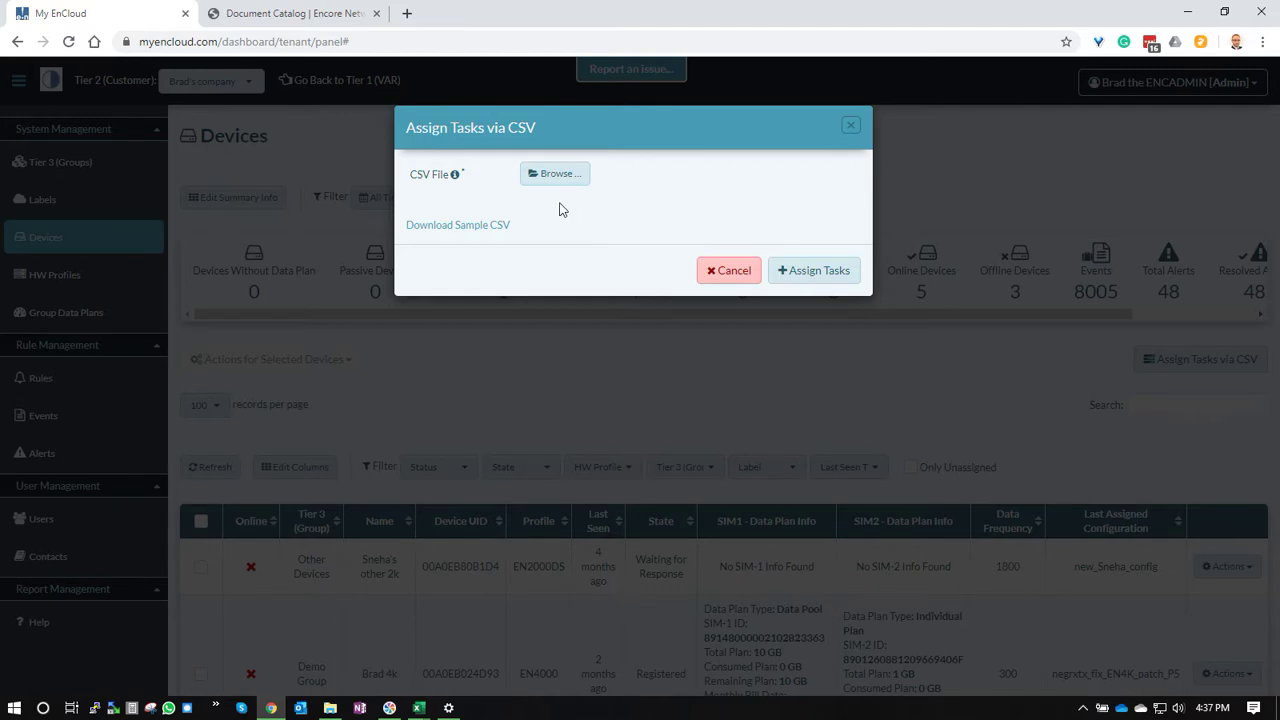
mouse_move(456, 181)
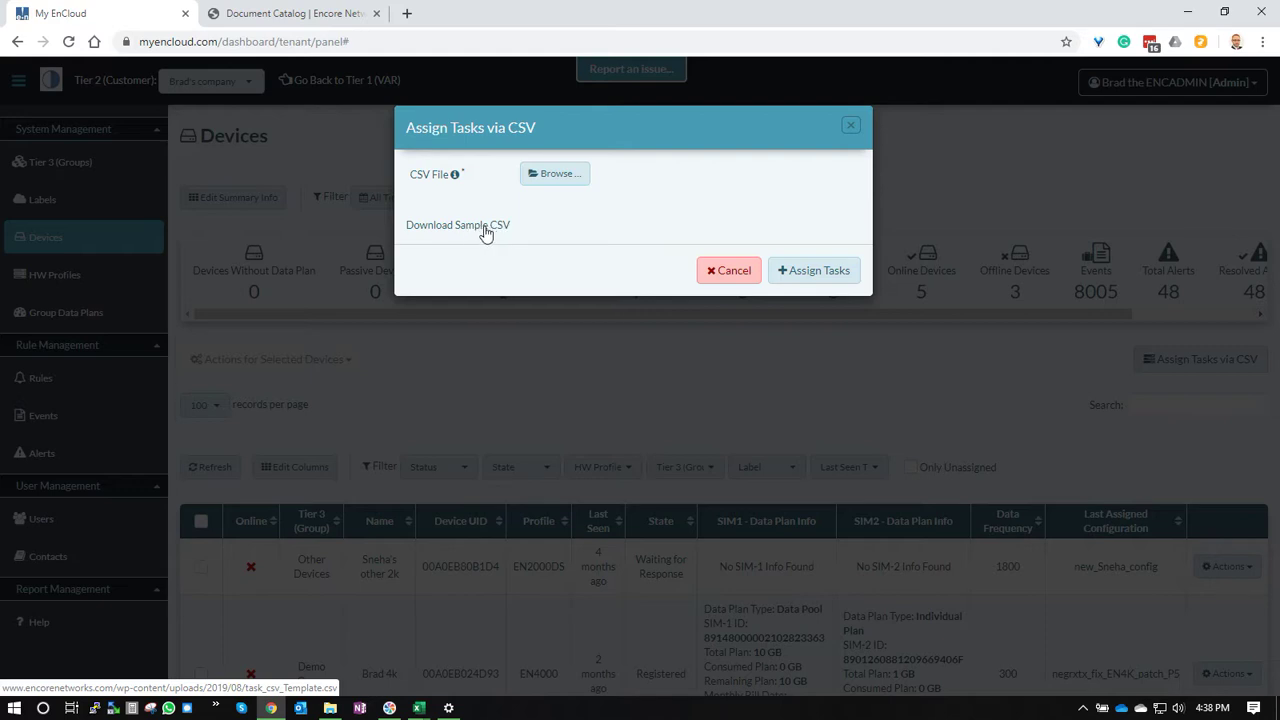
click(485, 232)
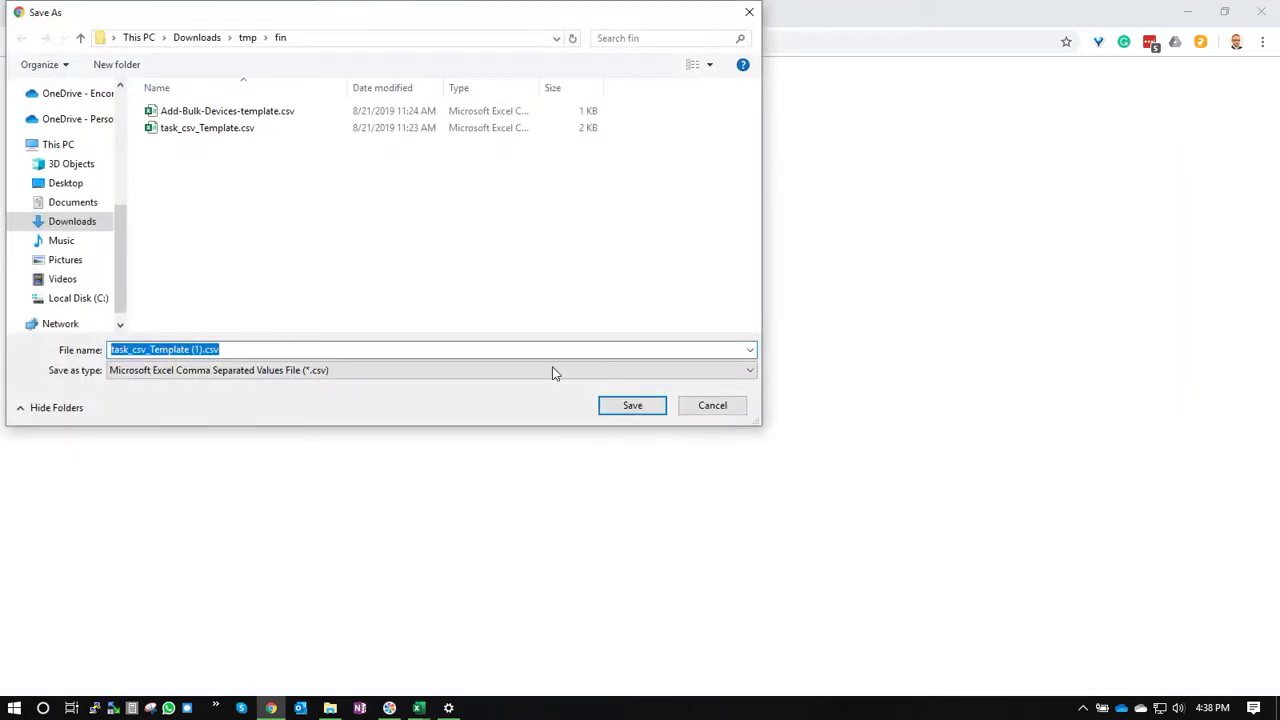
click(713, 405)
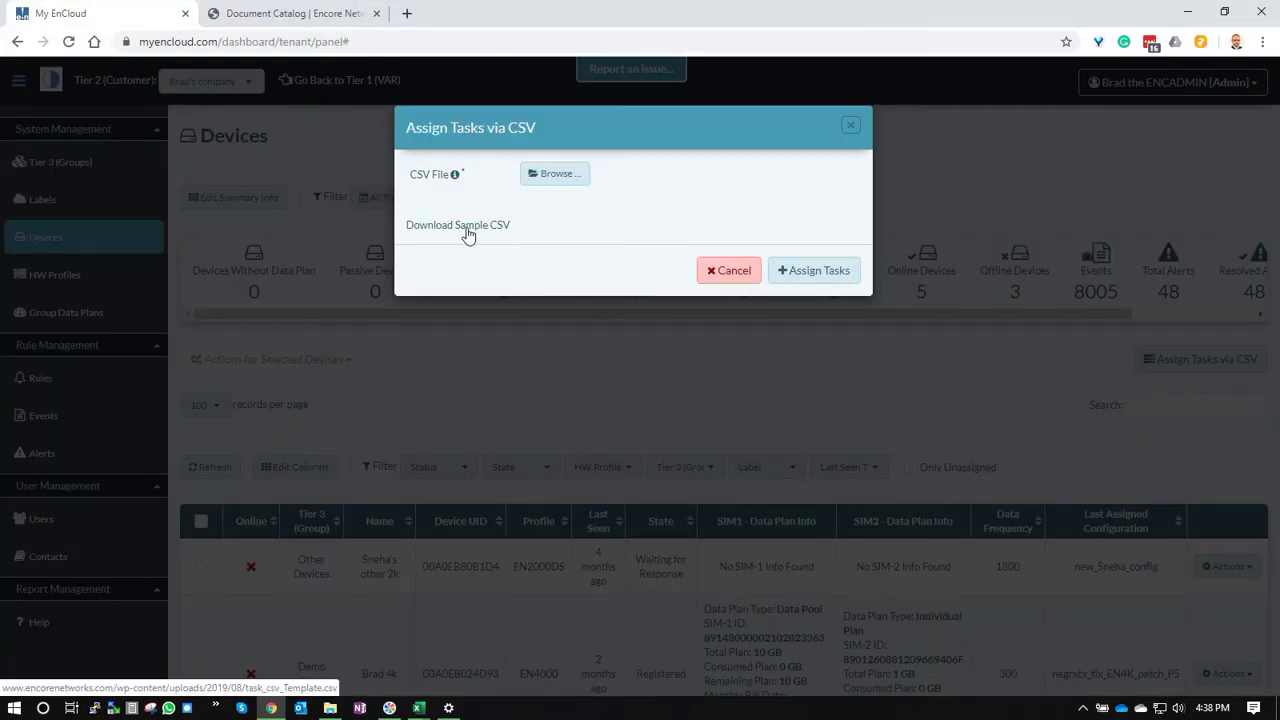
Look at Task CSV Template under enCloud CSV Files in the Document Catalog, then return to EnCloud.
click(305, 15)
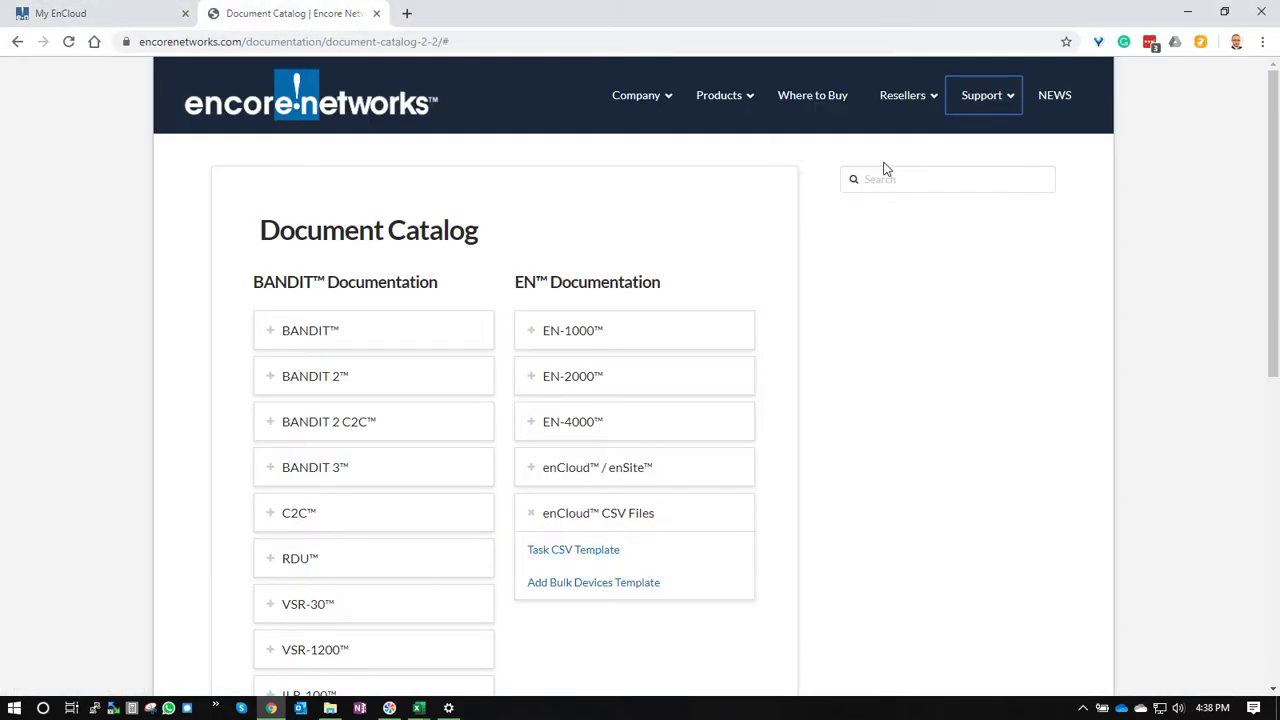
mouse_move(998, 108)
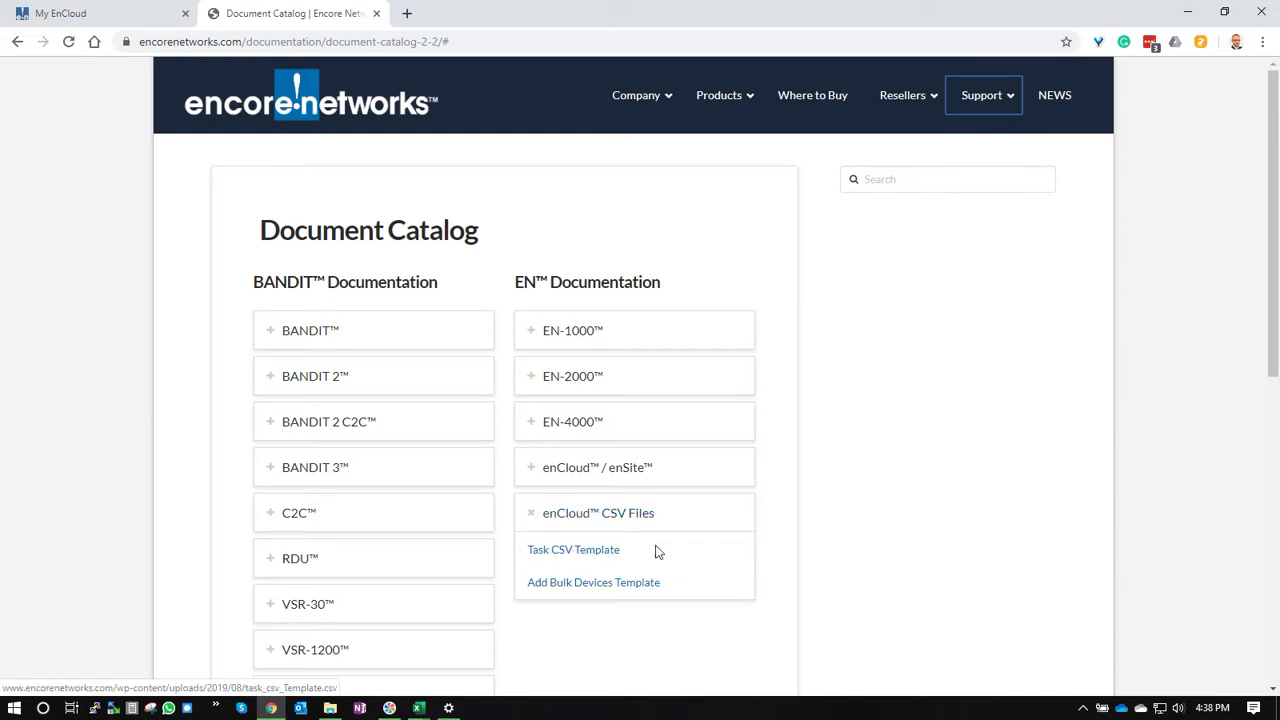
key(ctrl+shift+Tab)
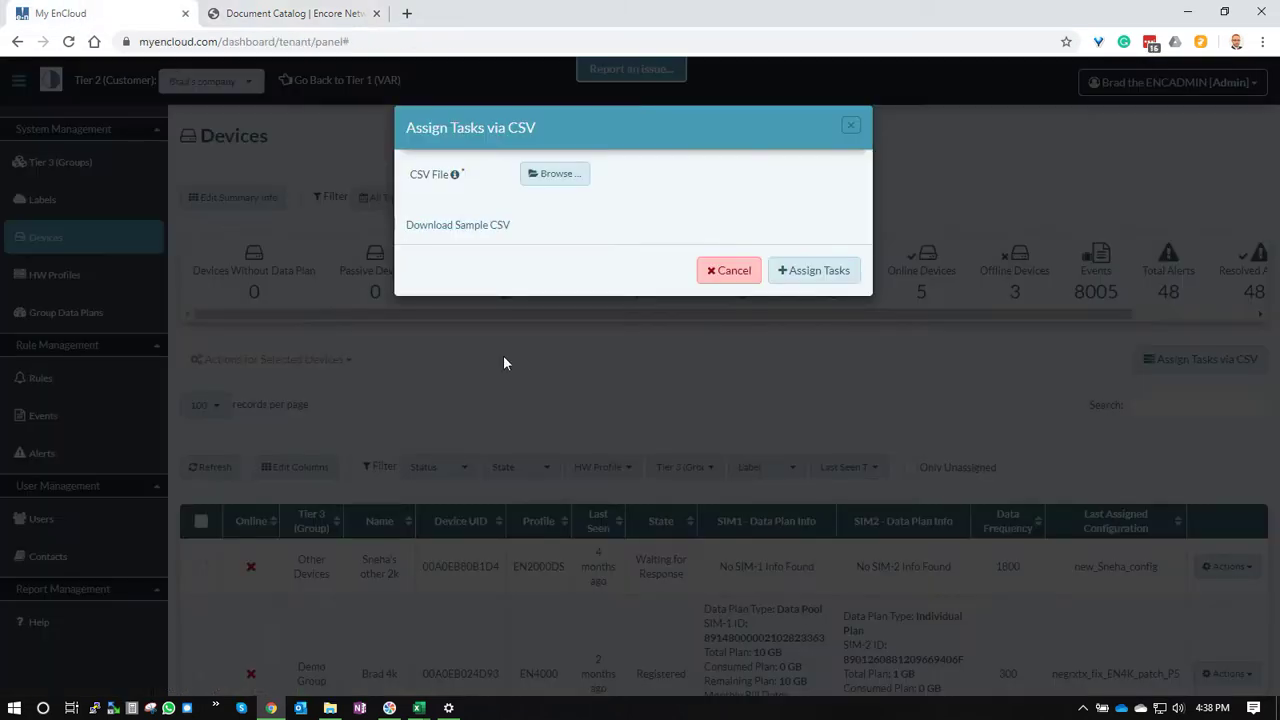
Close the CSV dialog and open the first device's task history and new-task list.
click(726, 272)
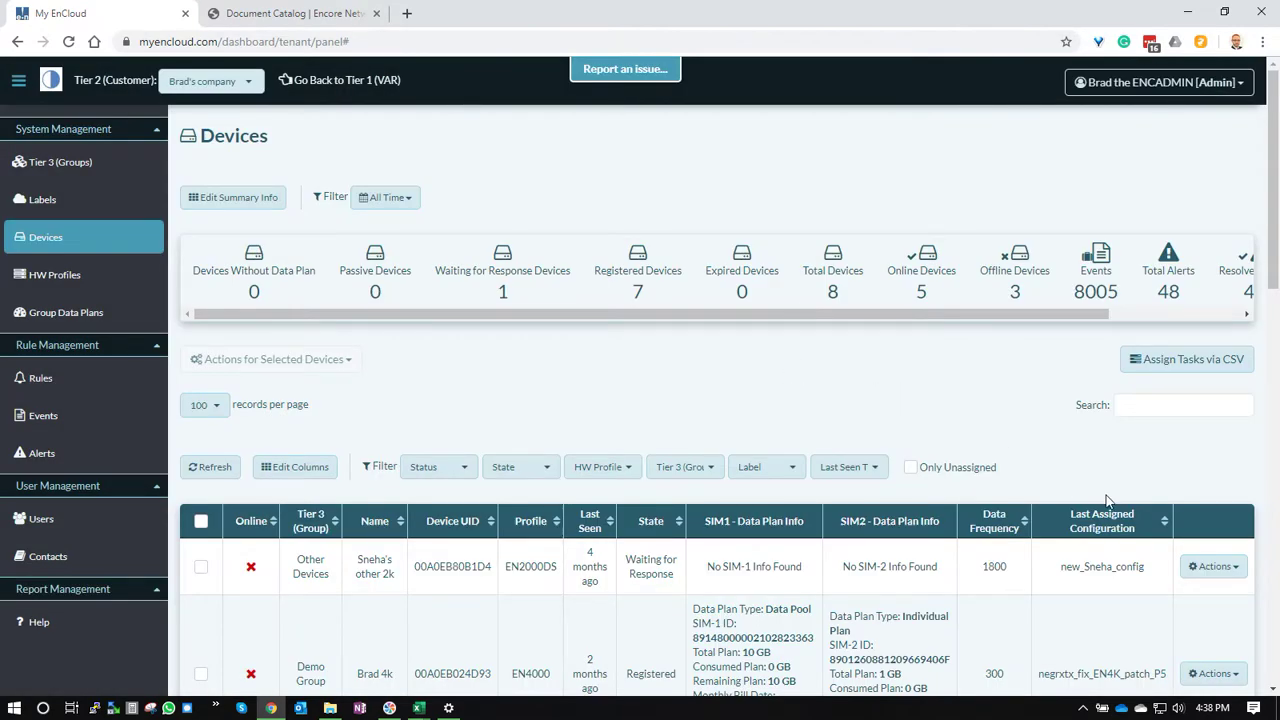
click(1213, 566)
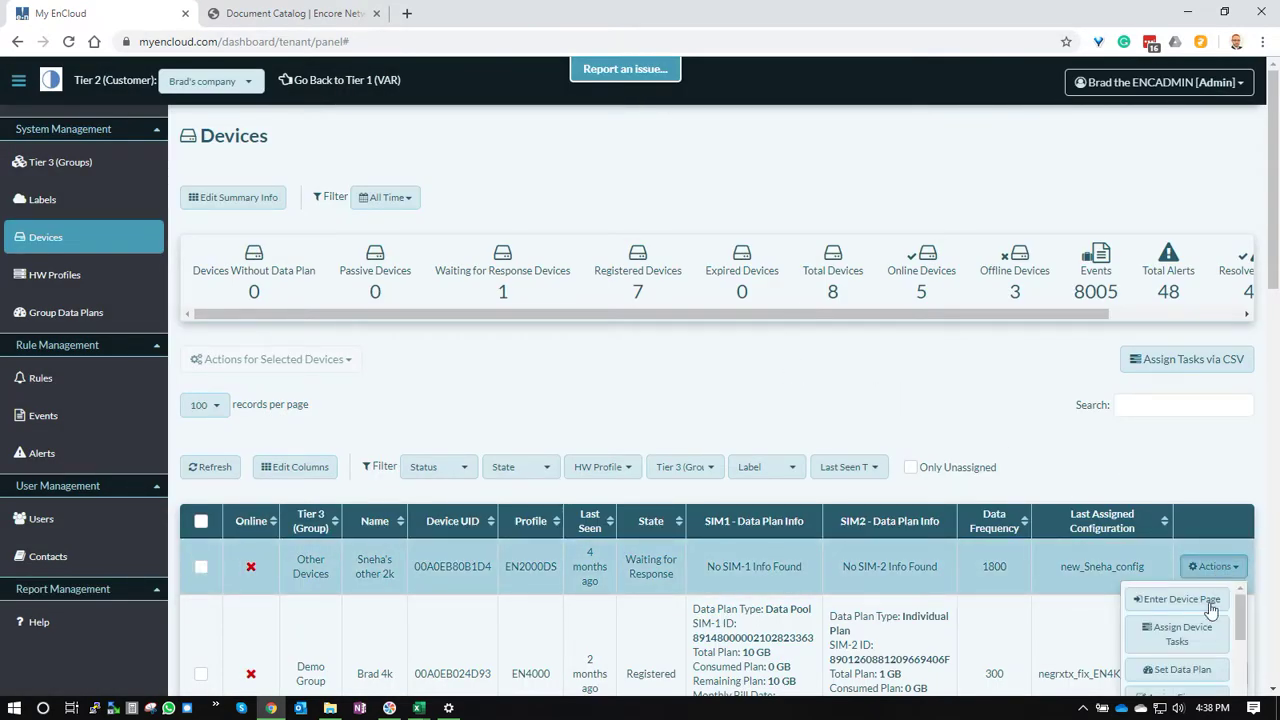
click(1185, 638)
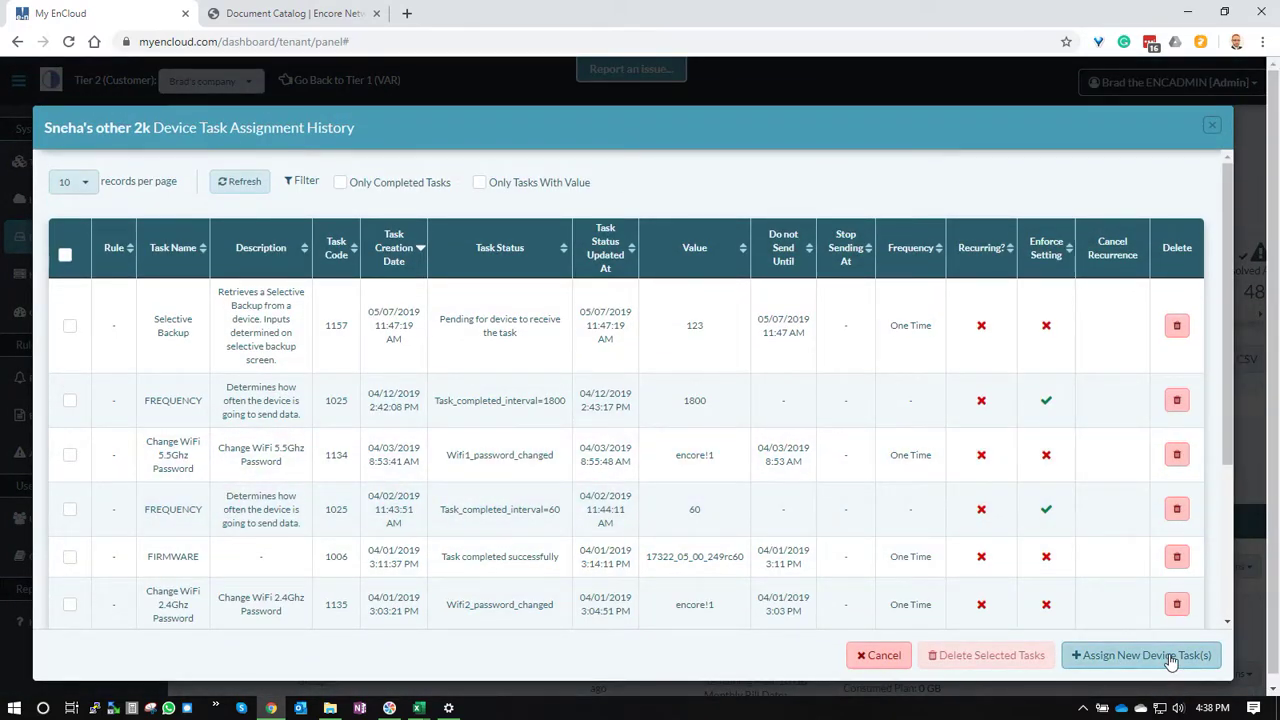
click(1143, 655)
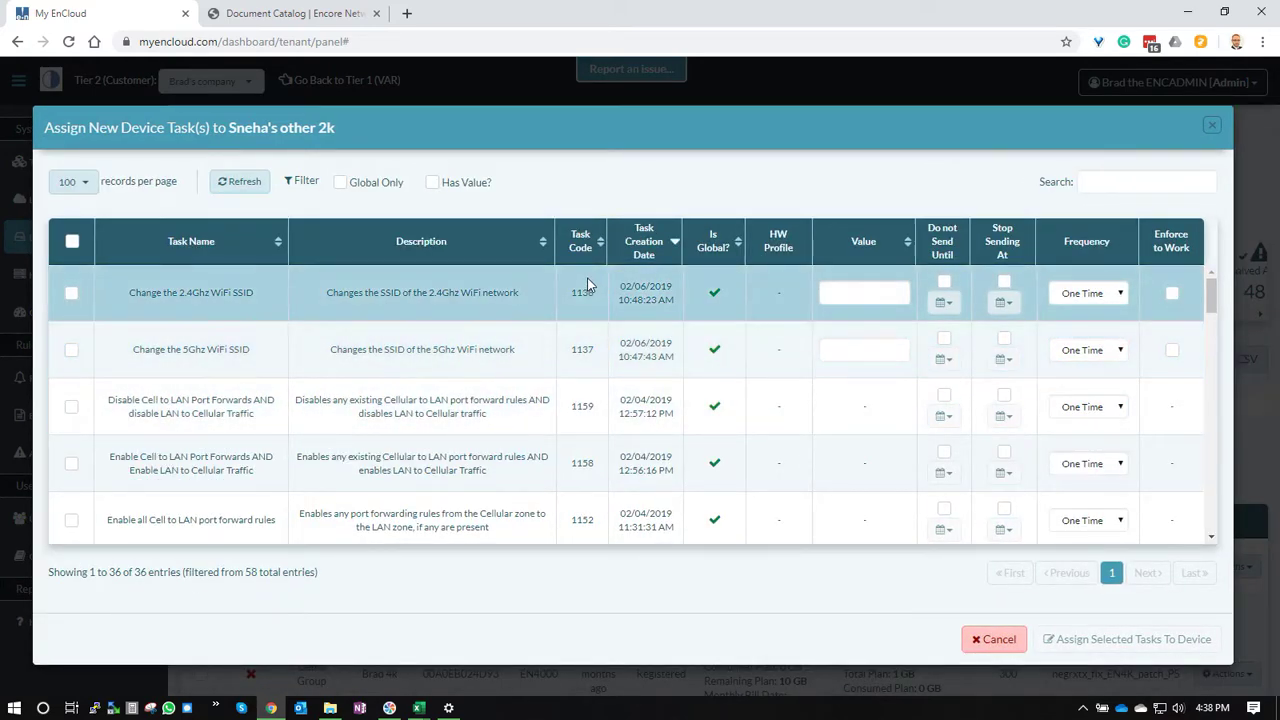
Search the available tasks for 'pass' and then 'conf' to find their task codes.
scroll(592, 398, down, 1)
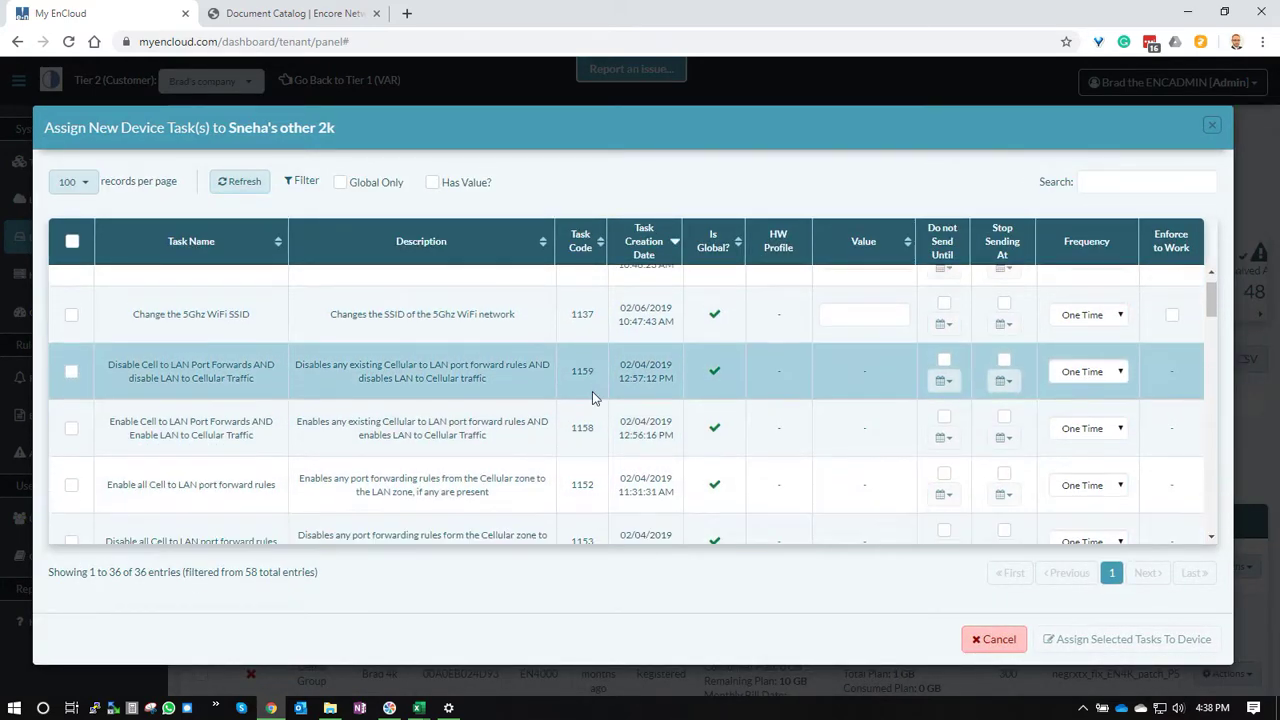
scroll(592, 396, down, 5)
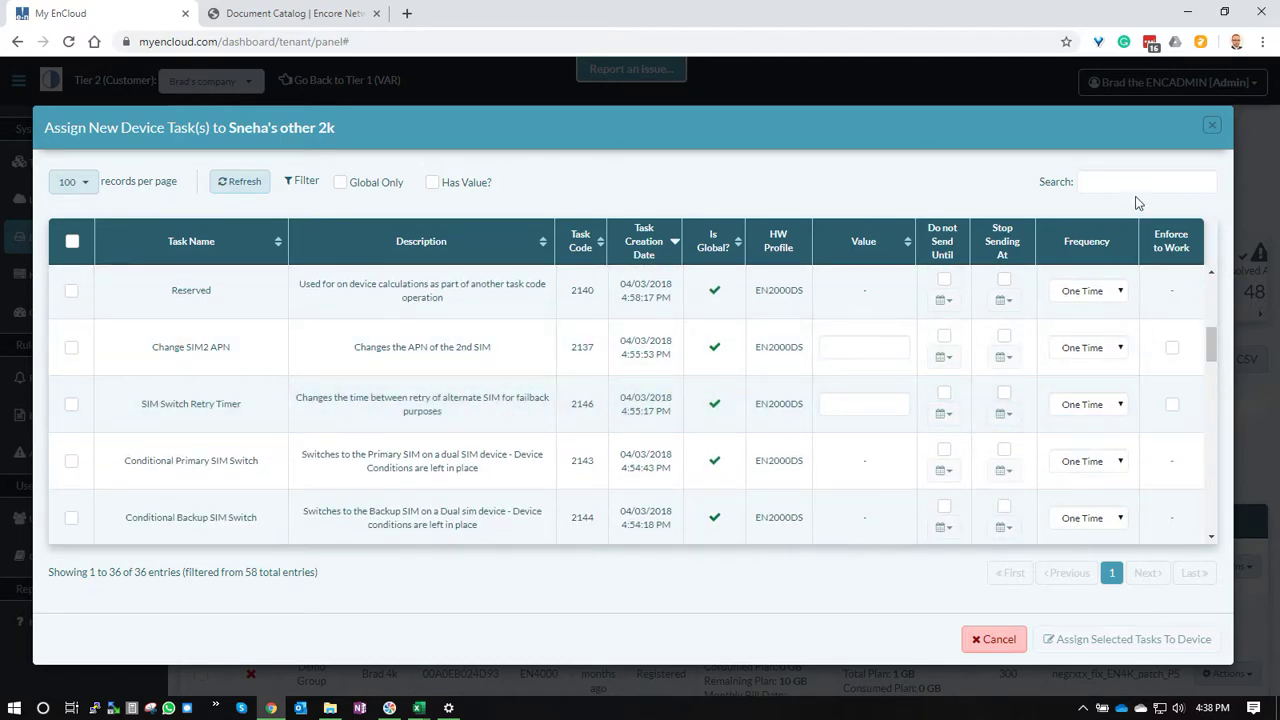
click(1135, 185)
text(pass)
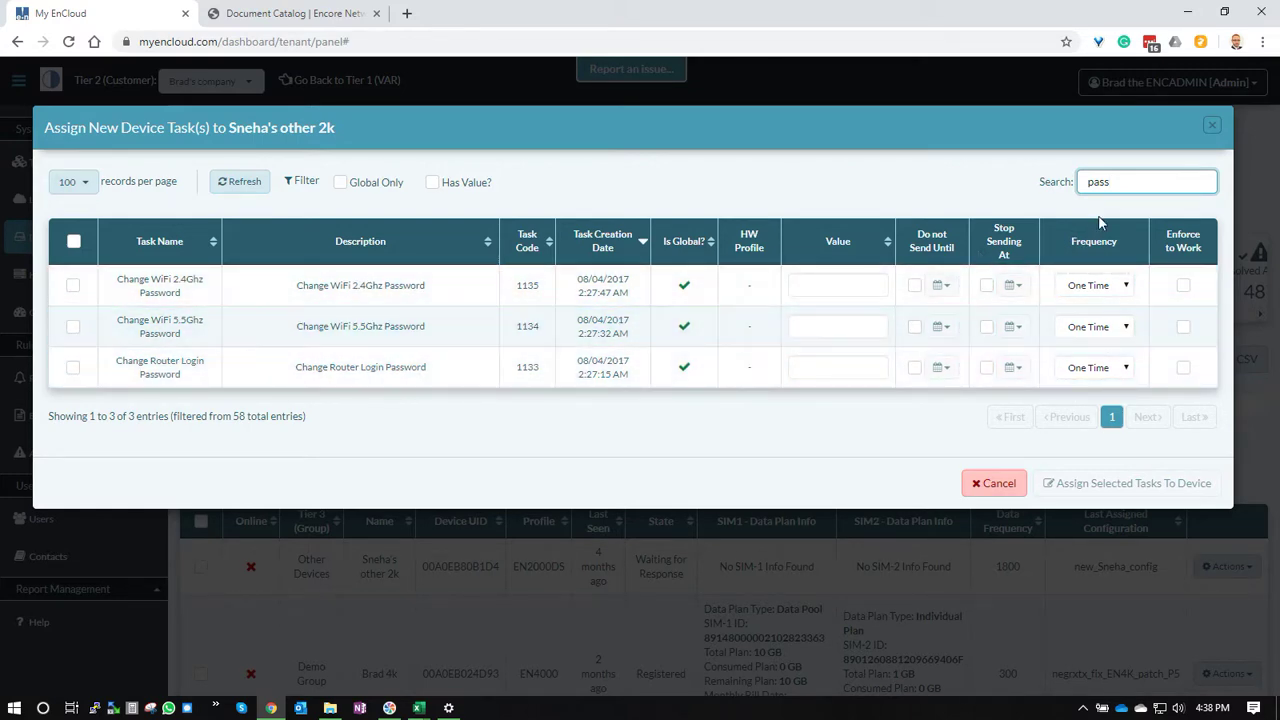
drag(1122, 181, 1010, 174)
text(conf)
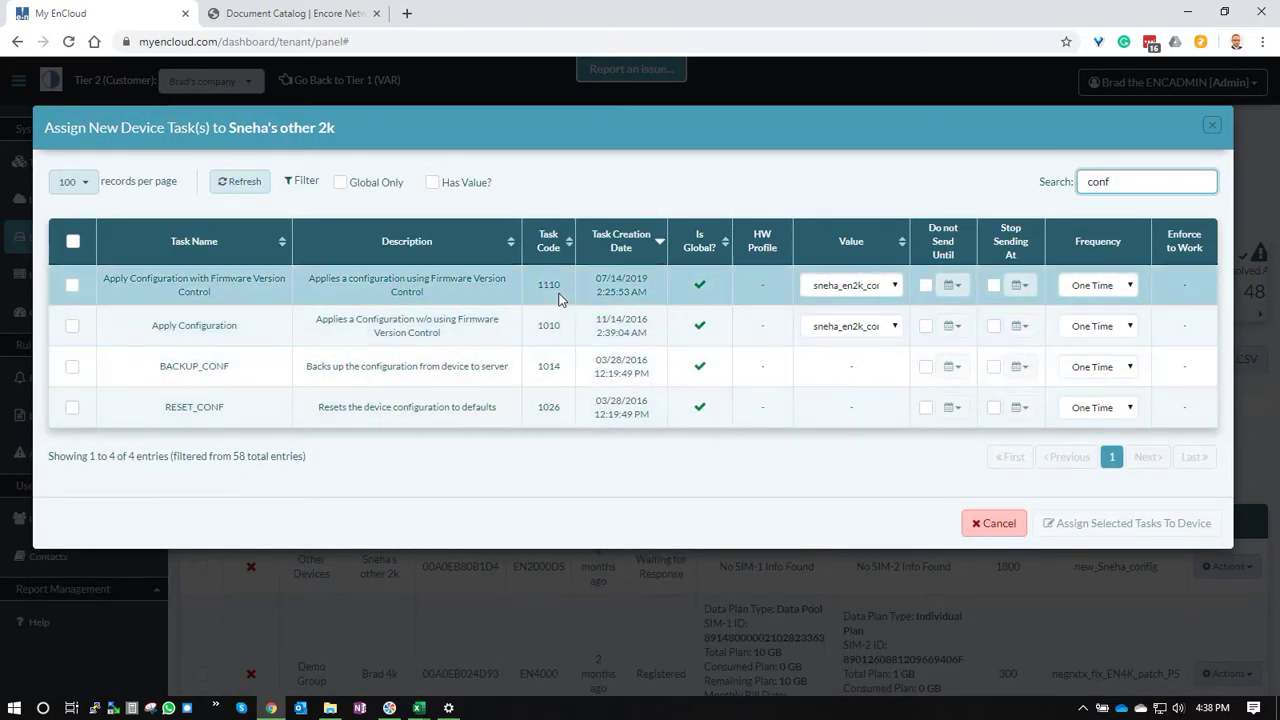
Close the task dialogs, reopen Assign Tasks via CSV, and download the sample CSV template.
click(1211, 125)
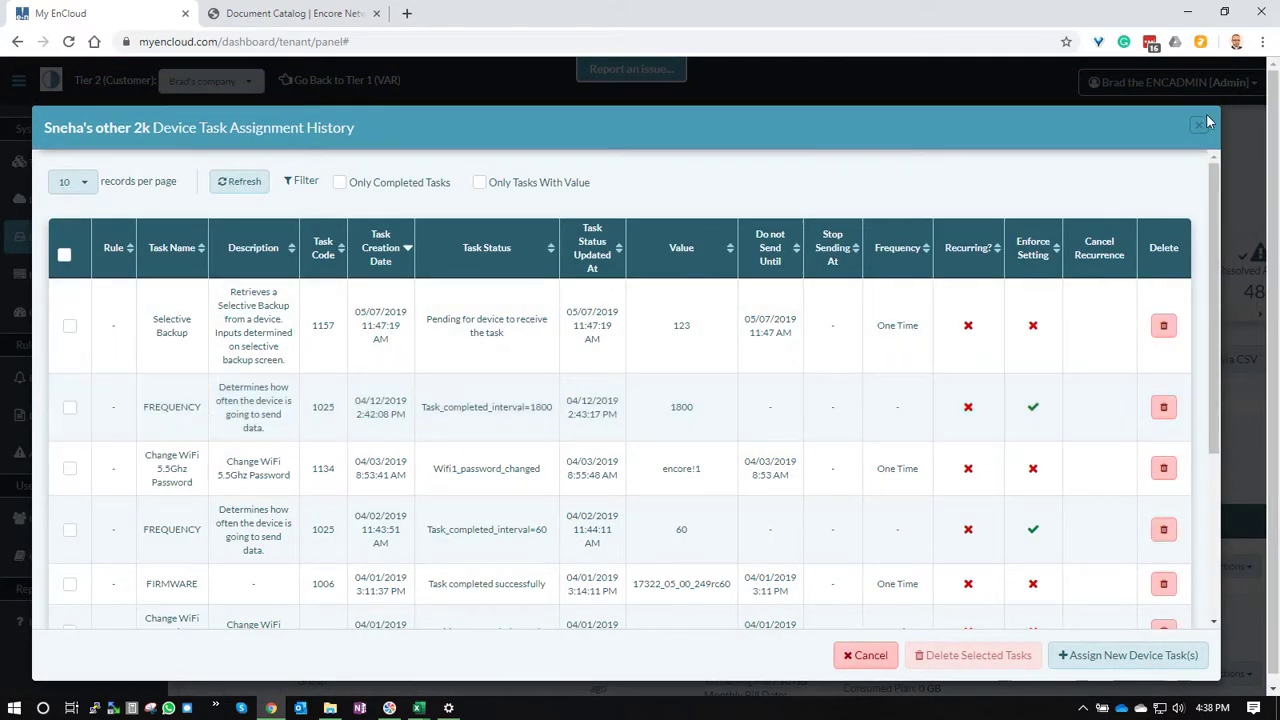
click(1196, 127)
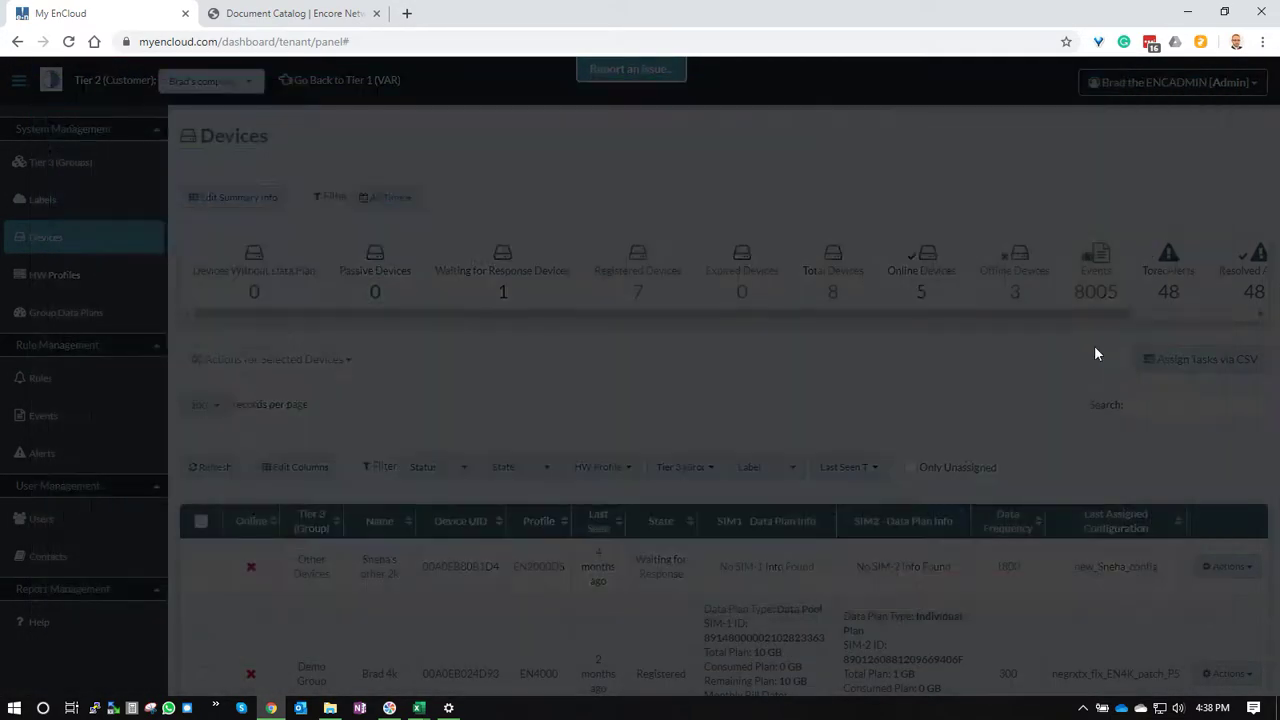
click(1168, 359)
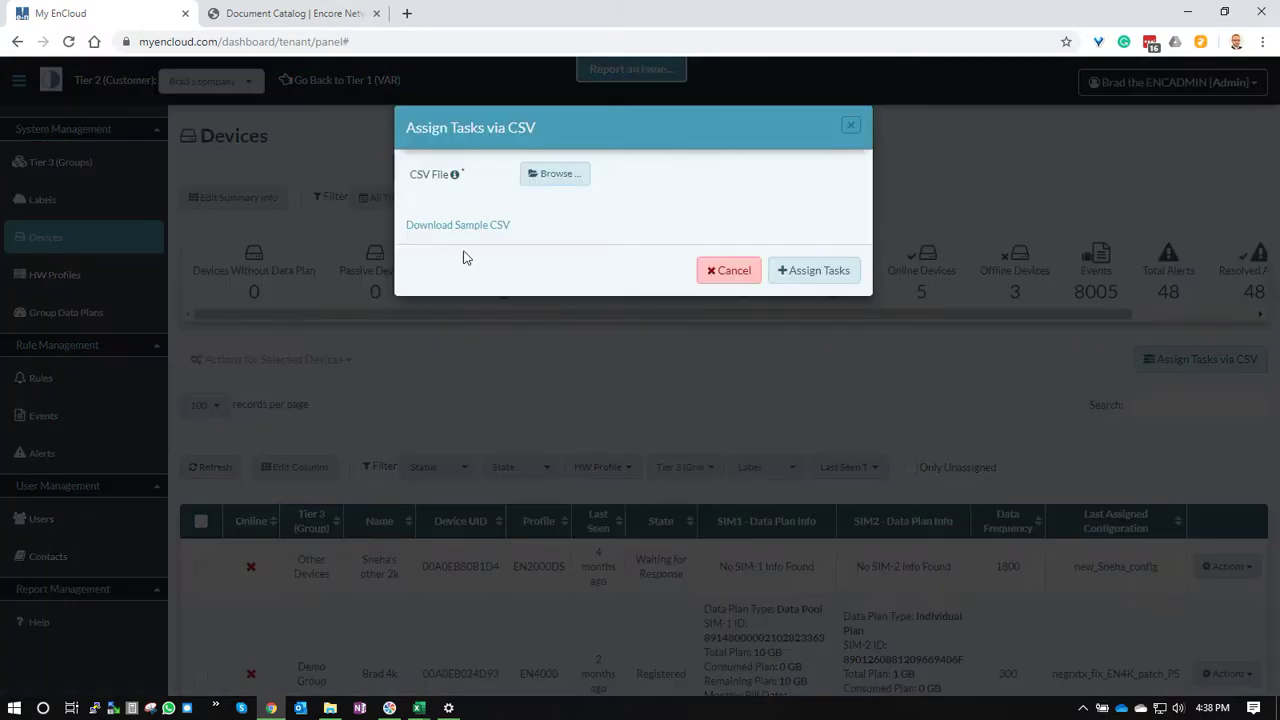
click(474, 233)
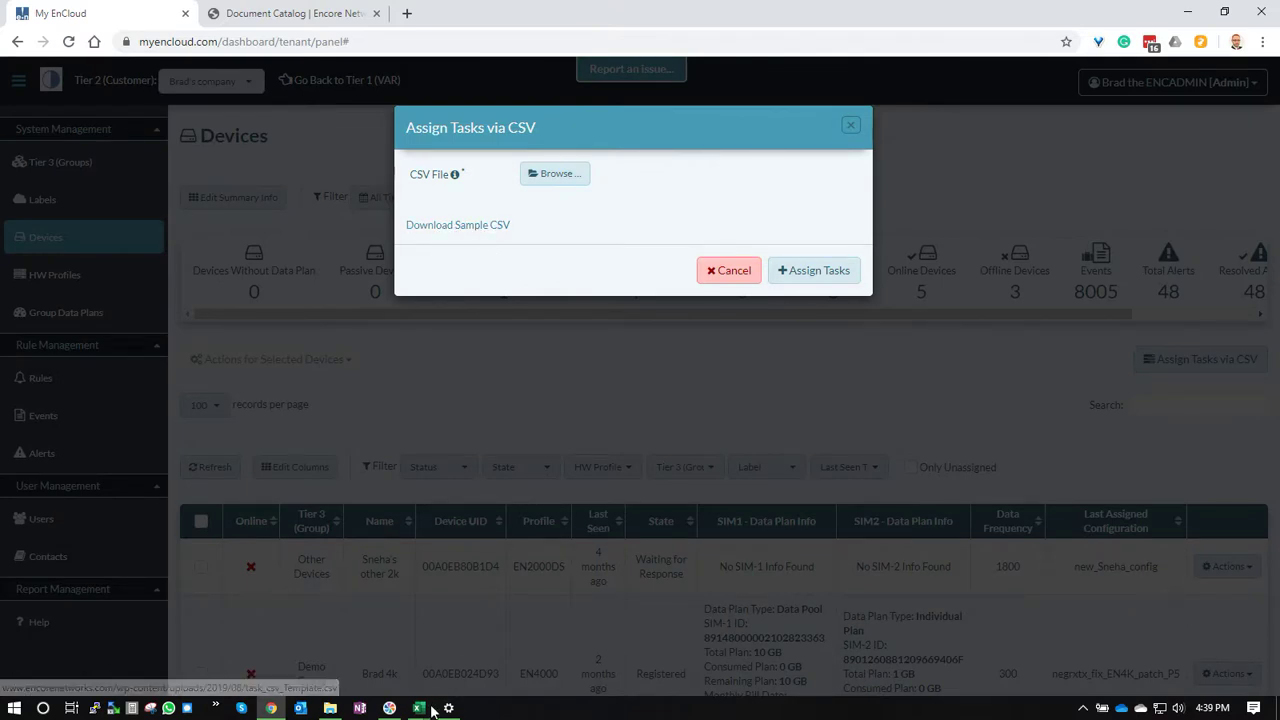
Bring up task_csv_Template in Excel and highlight sample rows A1:J6 and Field Definitions A8:E21.
mouse_move(416, 710)
click(472, 660)
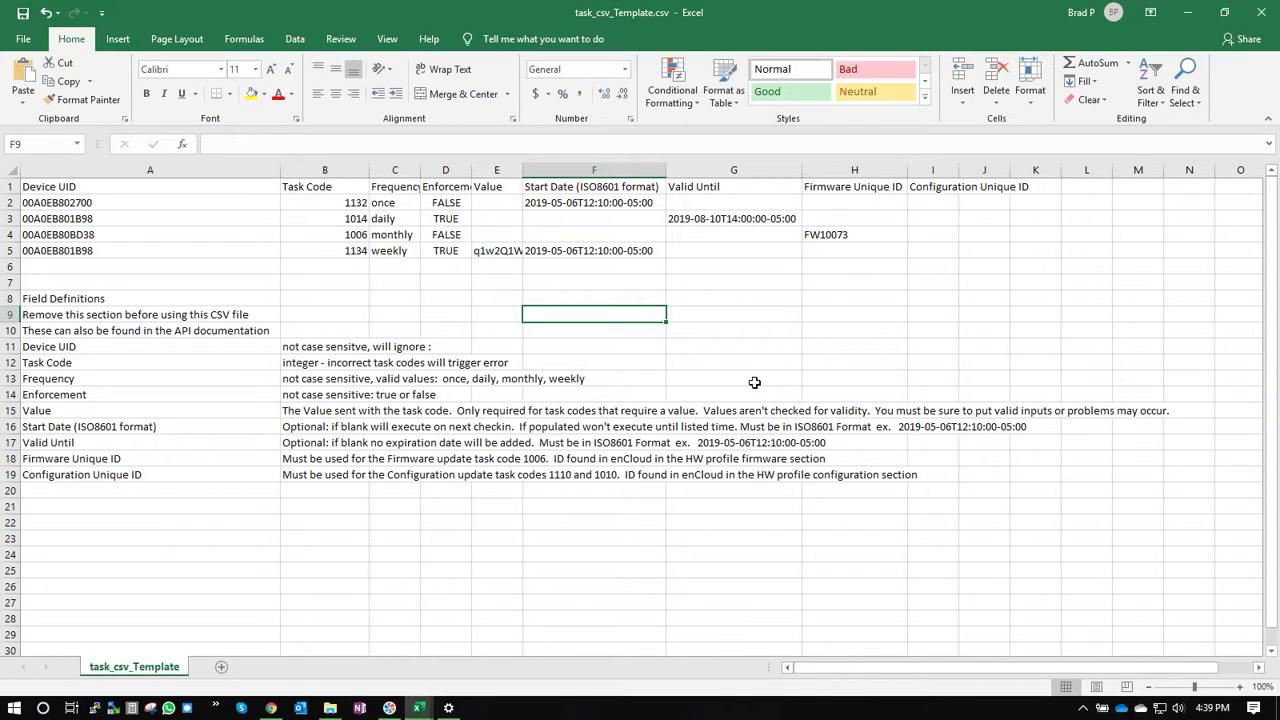
click(783, 311)
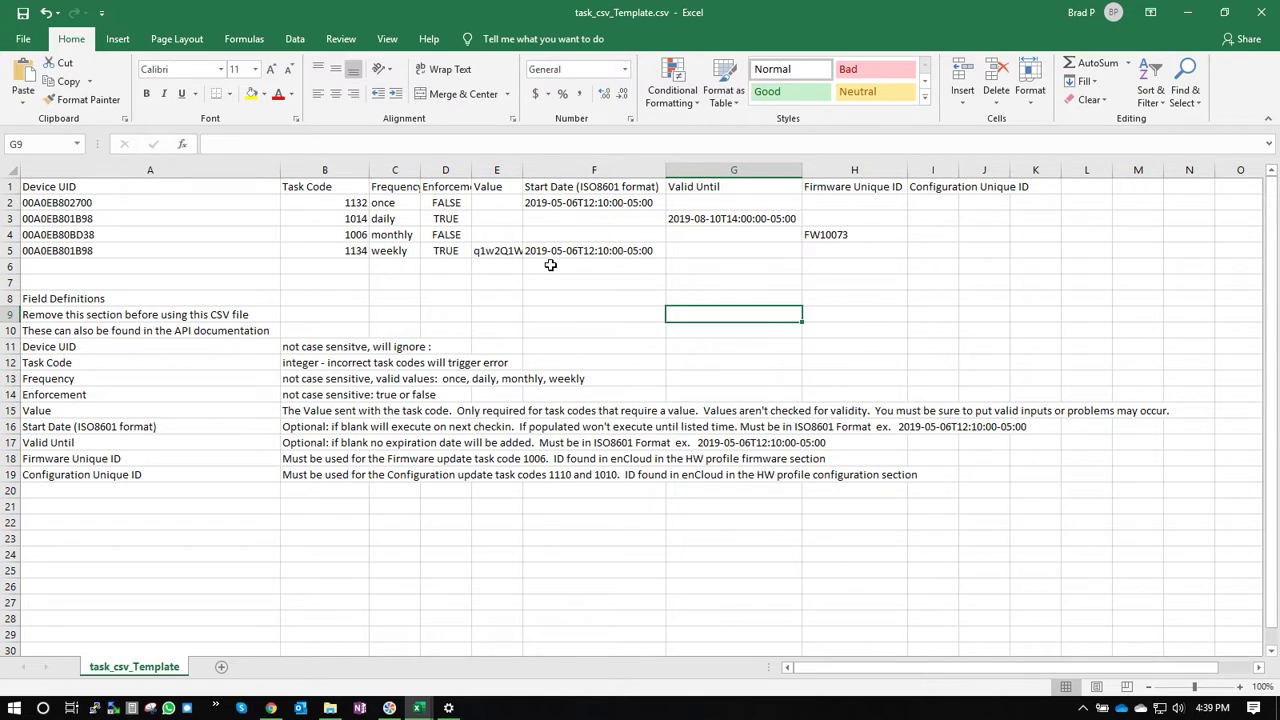
drag(167, 187, 988, 262)
click(734, 362)
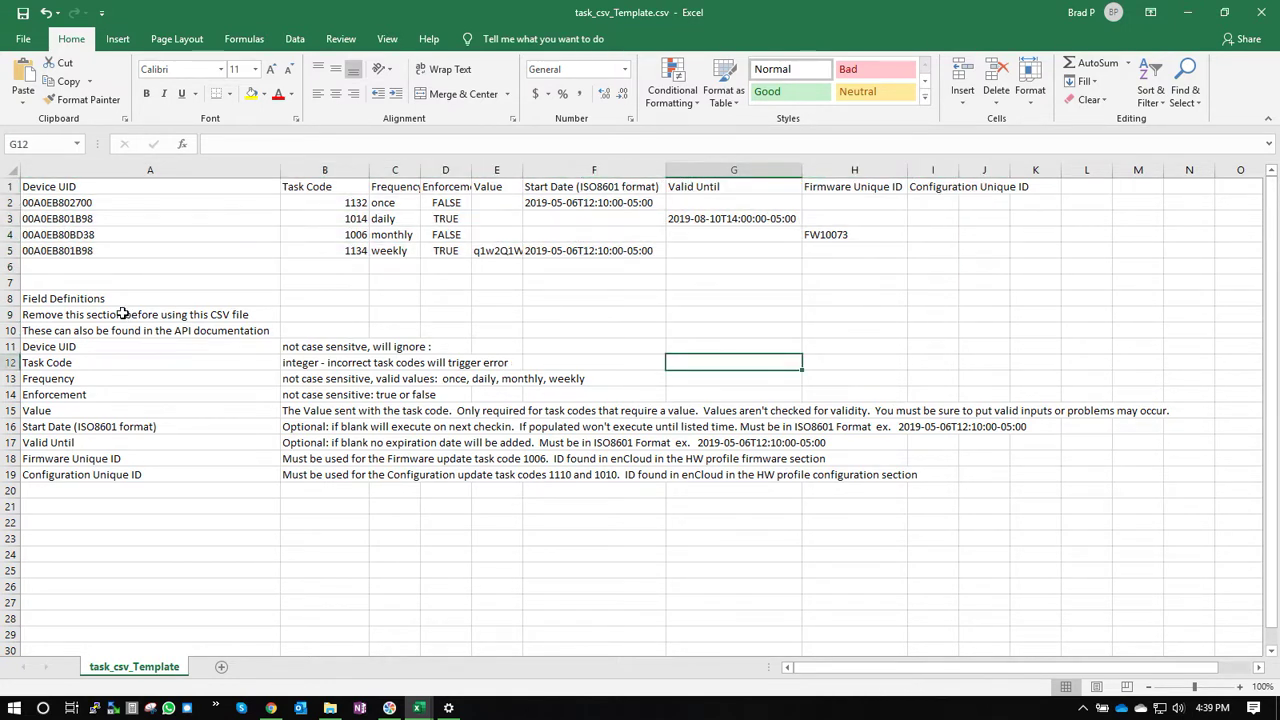
drag(119, 298, 572, 525)
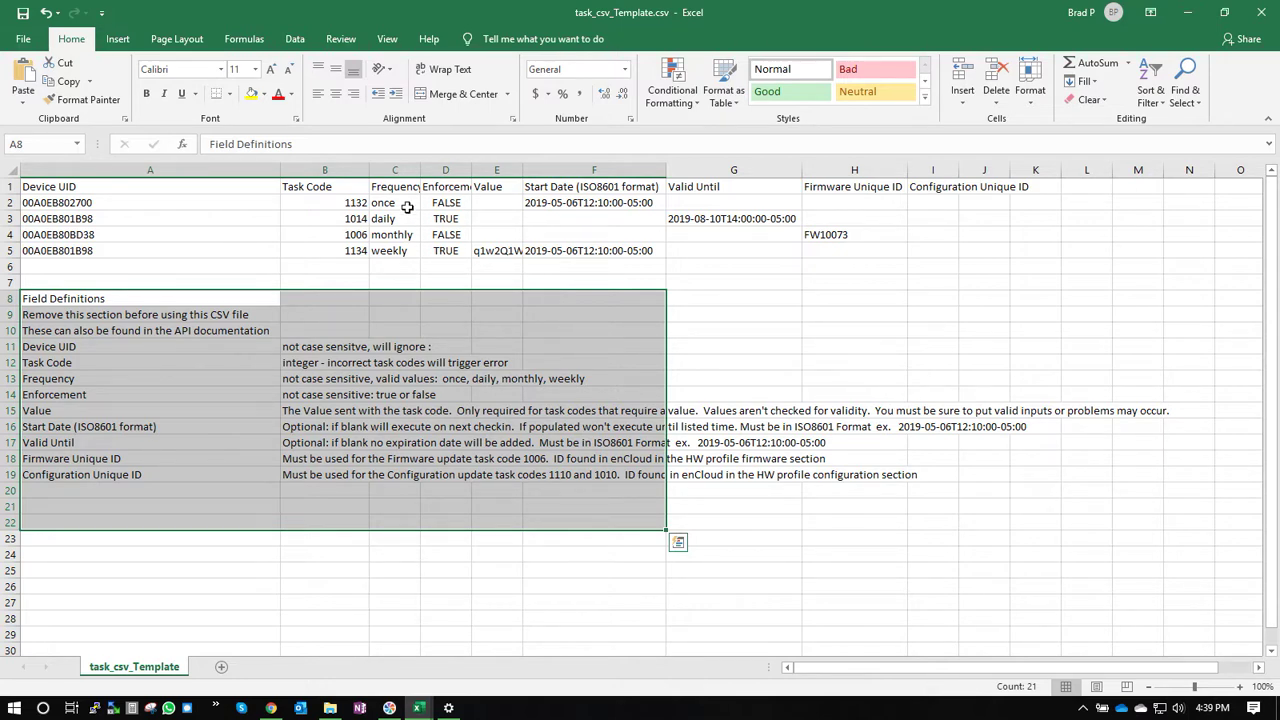
click(170, 247)
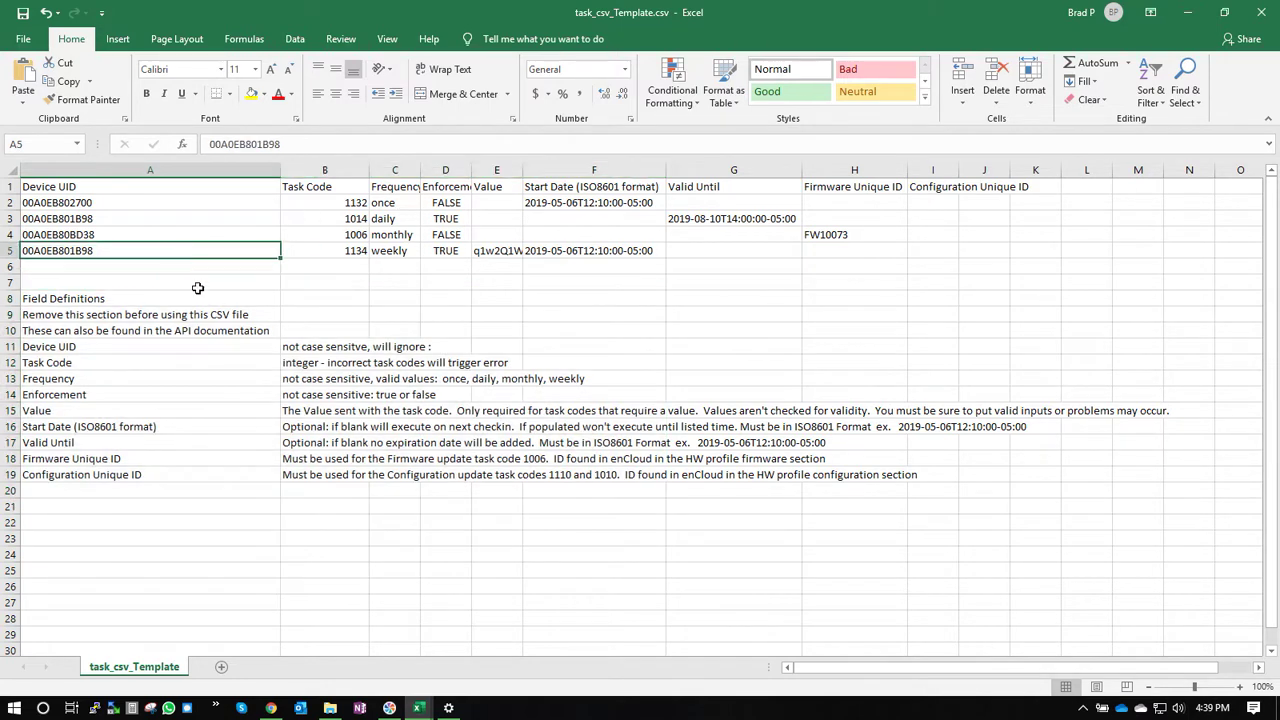
drag(115, 203, 125, 252)
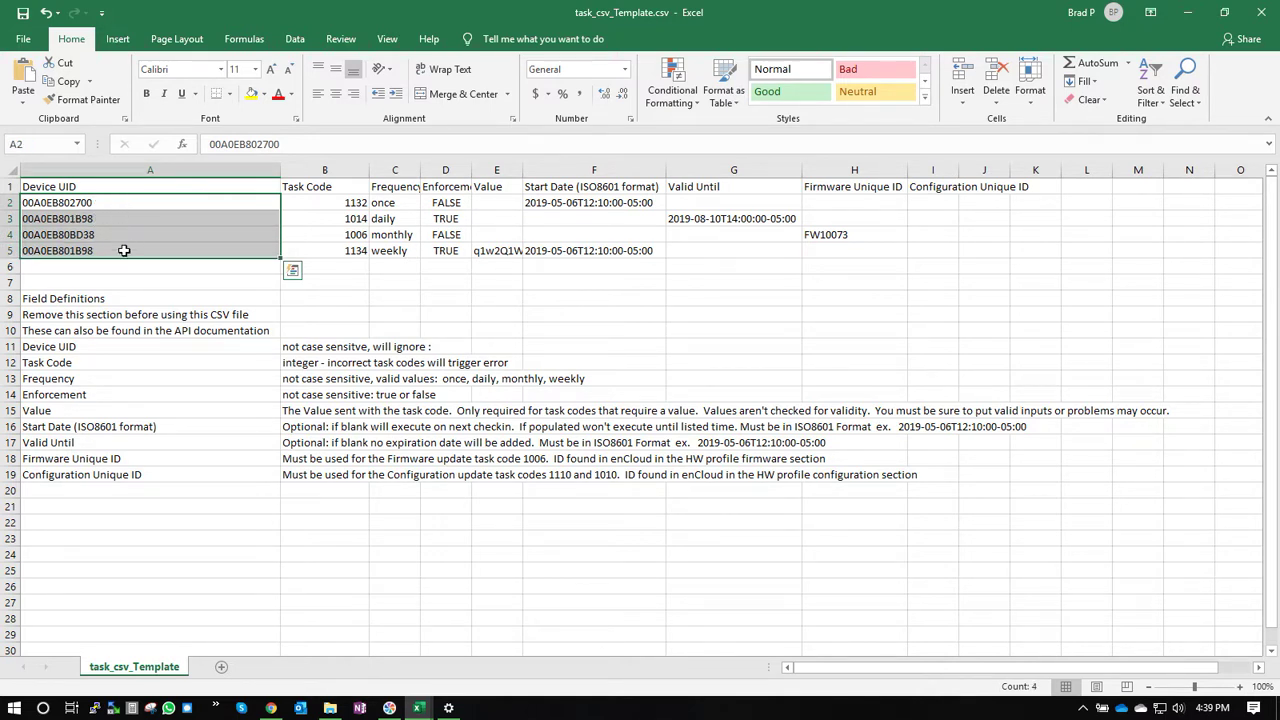
click(340, 296)
drag(344, 202, 350, 250)
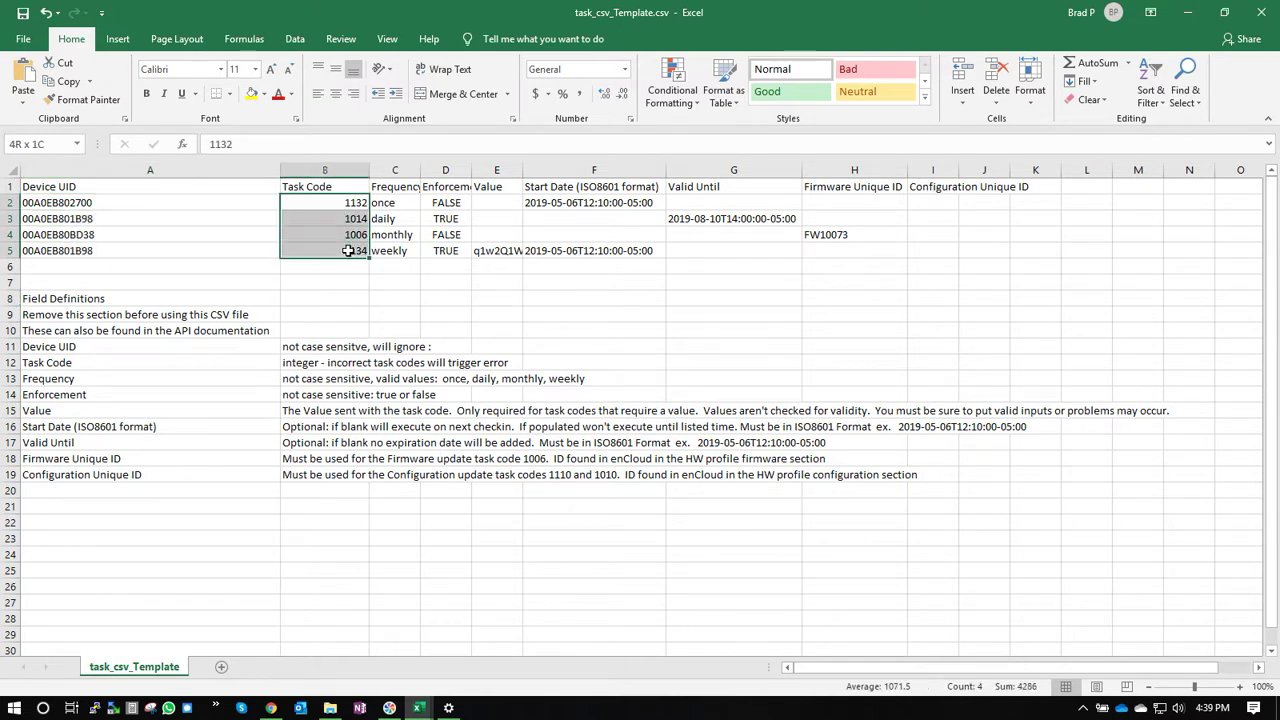
drag(400, 205, 408, 247)
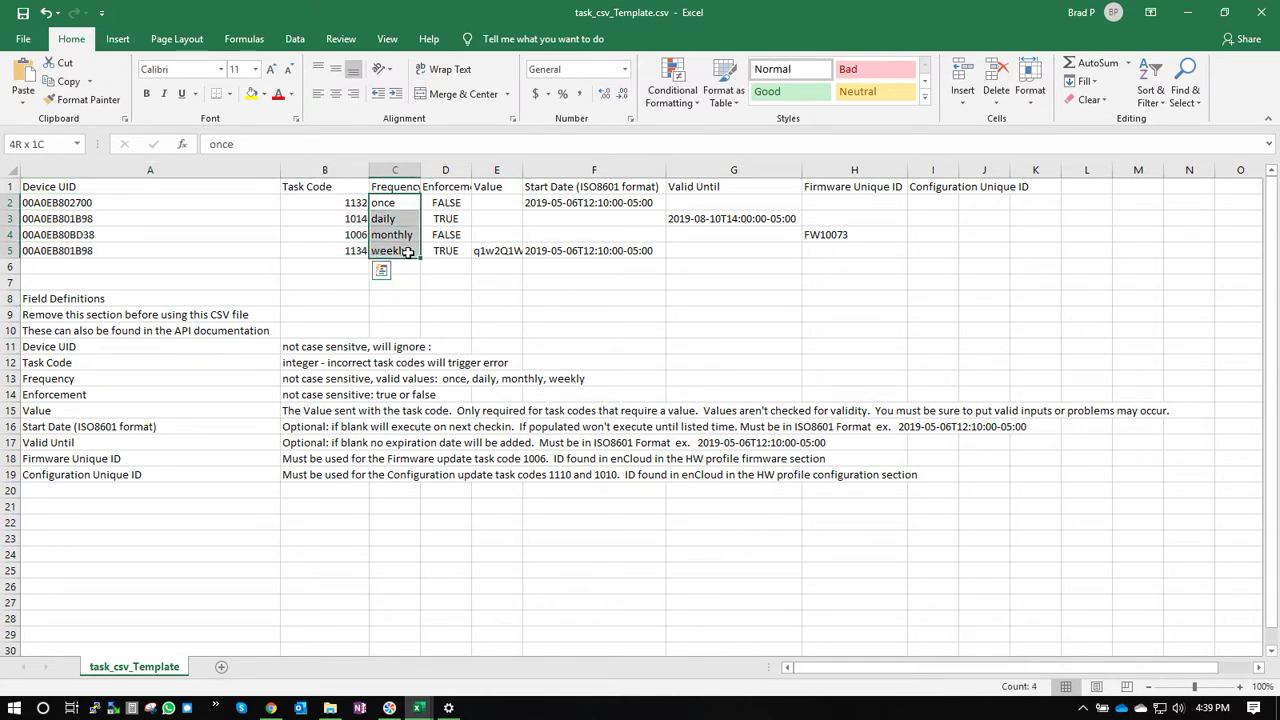
drag(455, 205, 465, 251)
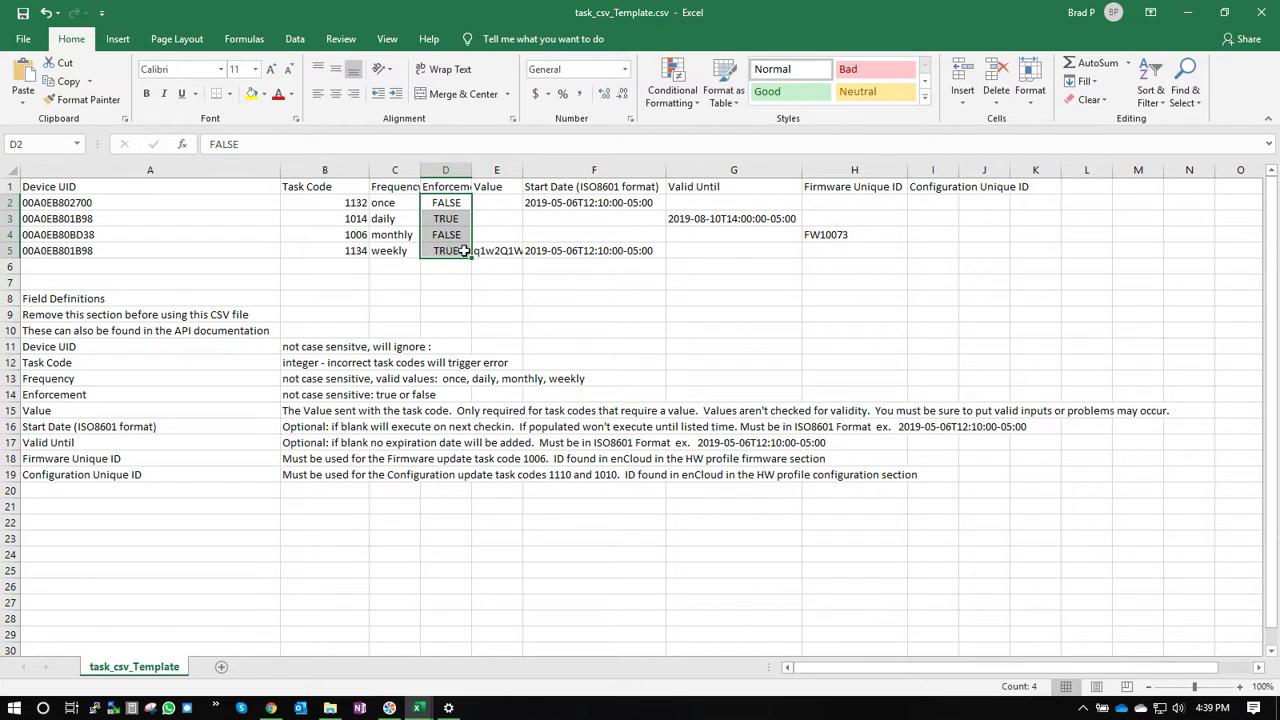
click(498, 203)
click(496, 250)
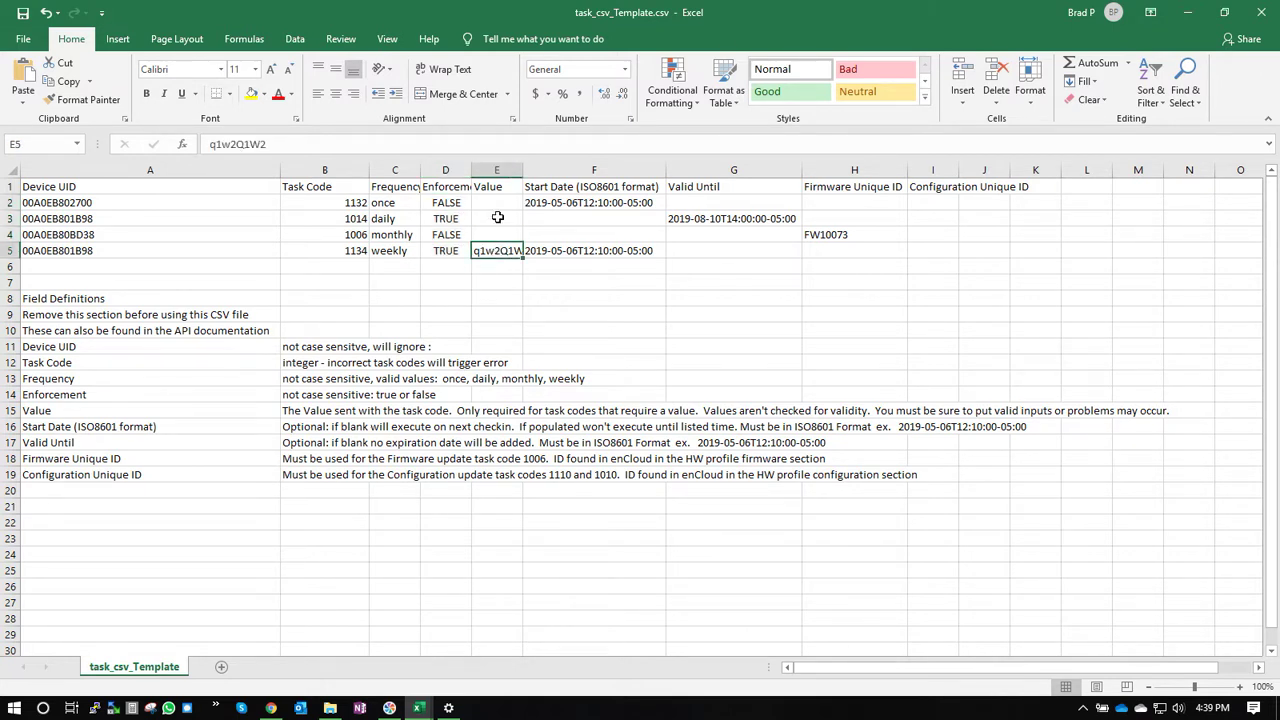
drag(498, 203, 503, 250)
click(586, 205)
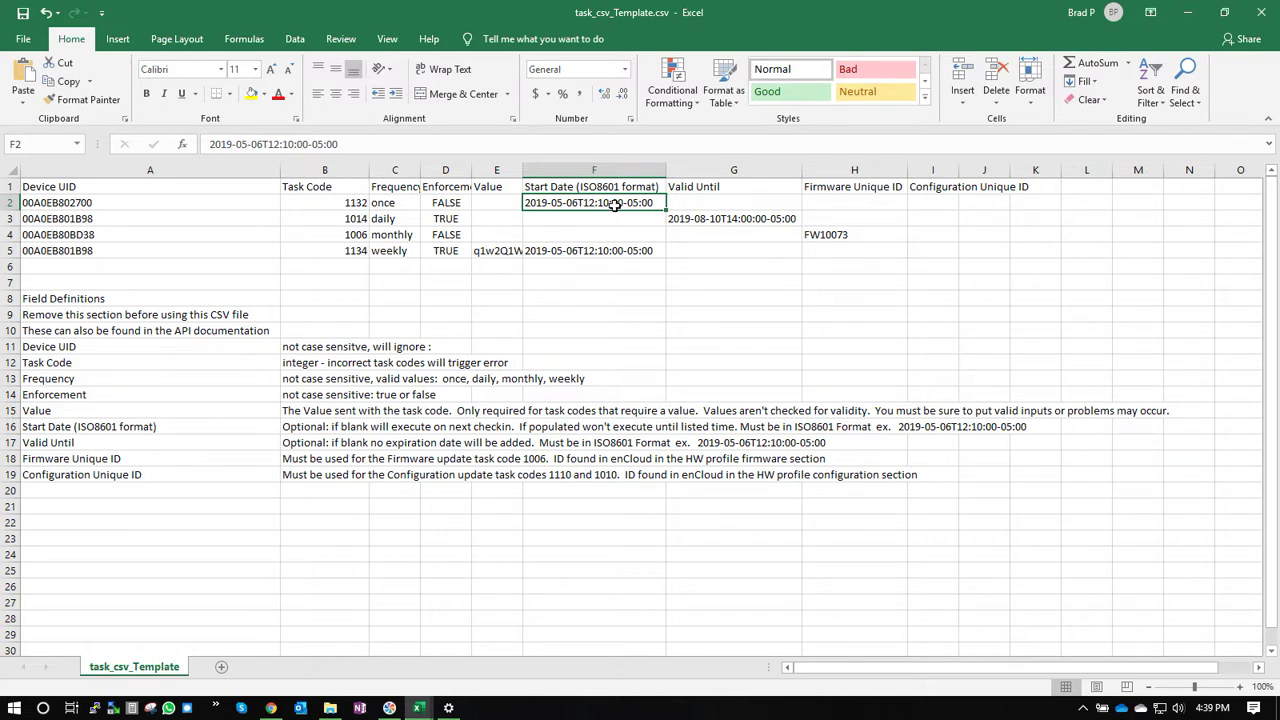
click(722, 206)
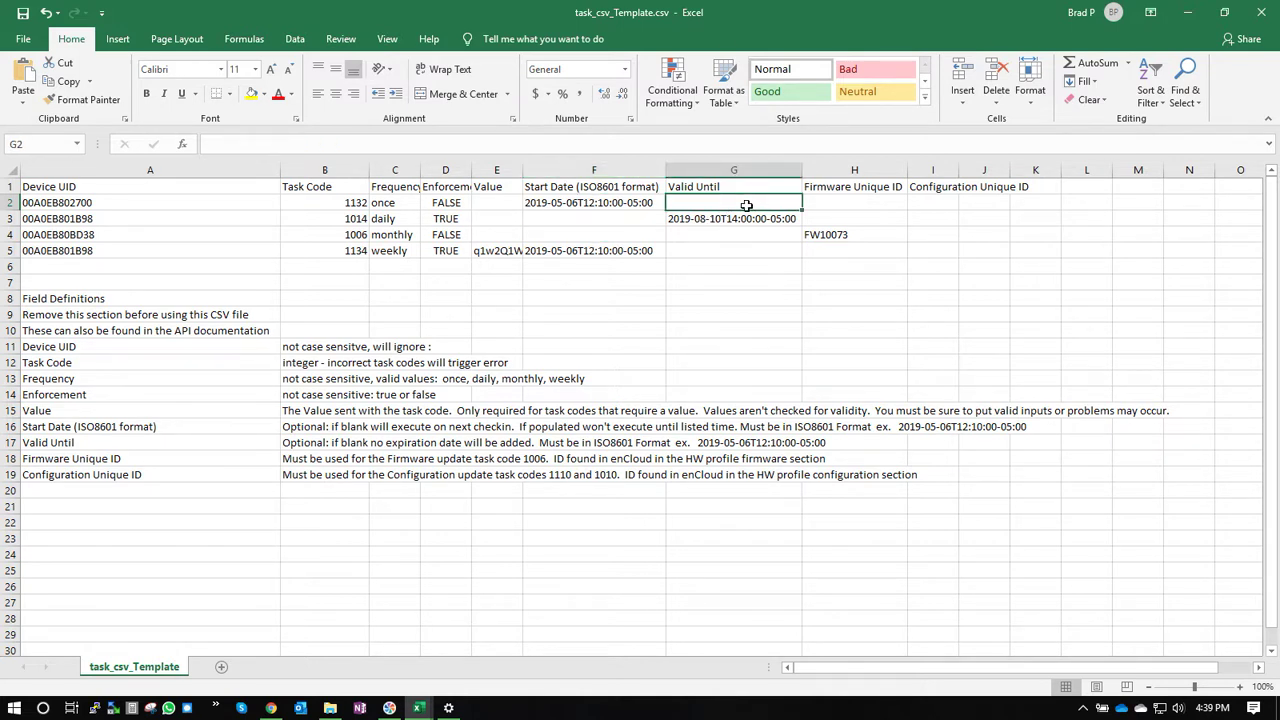
click(737, 217)
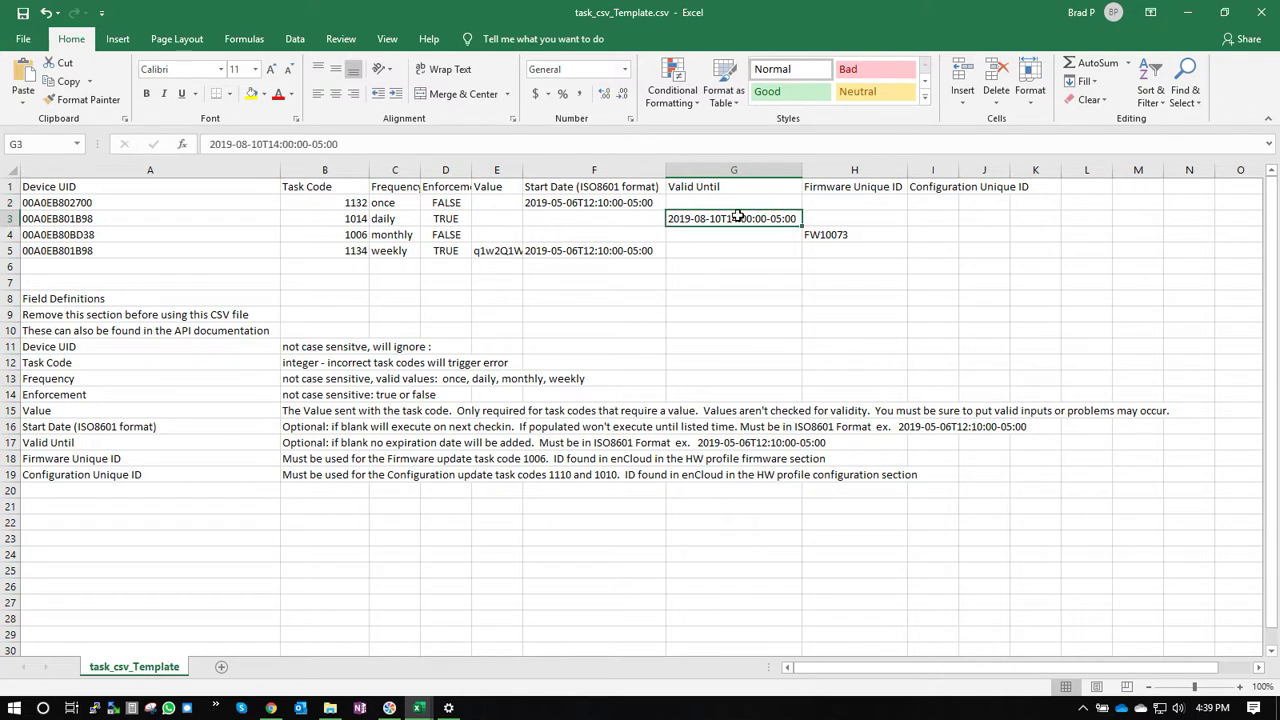
click(887, 220)
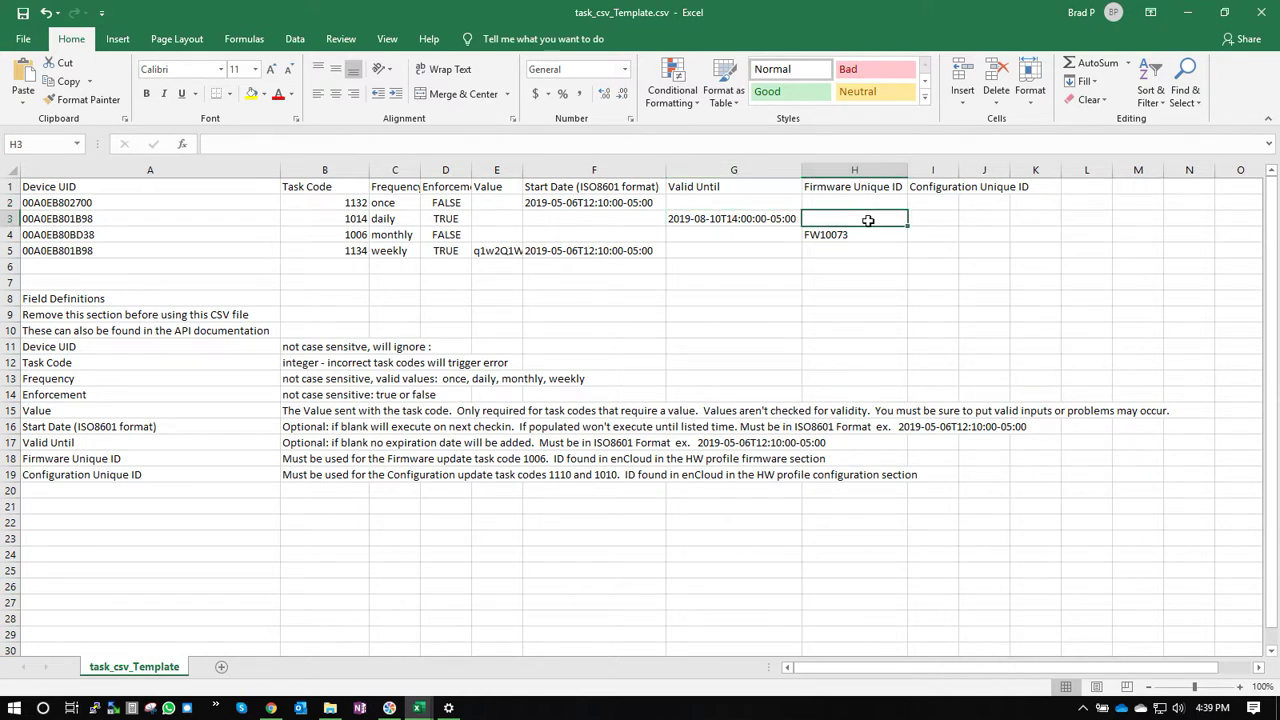
click(939, 218)
click(880, 232)
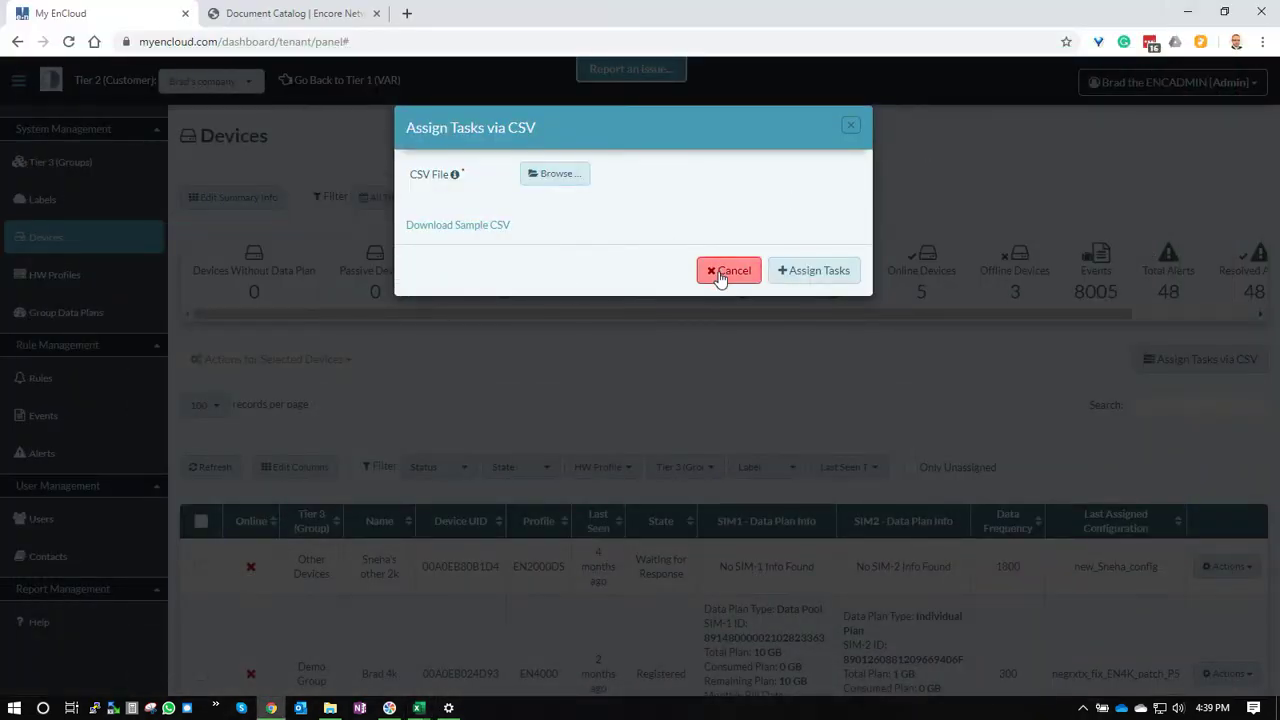
Cancel the Assign Tasks via CSV dialog, reopen it, and cancel it again.
click(728, 271)
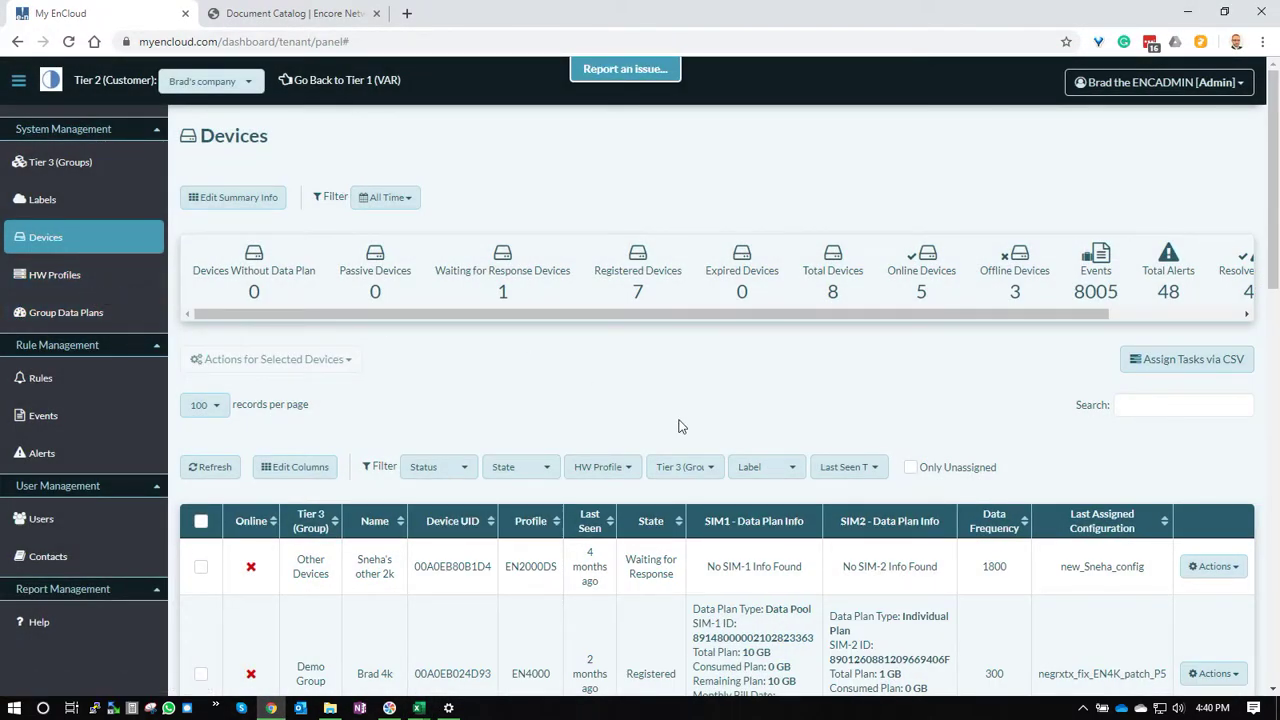
click(1189, 355)
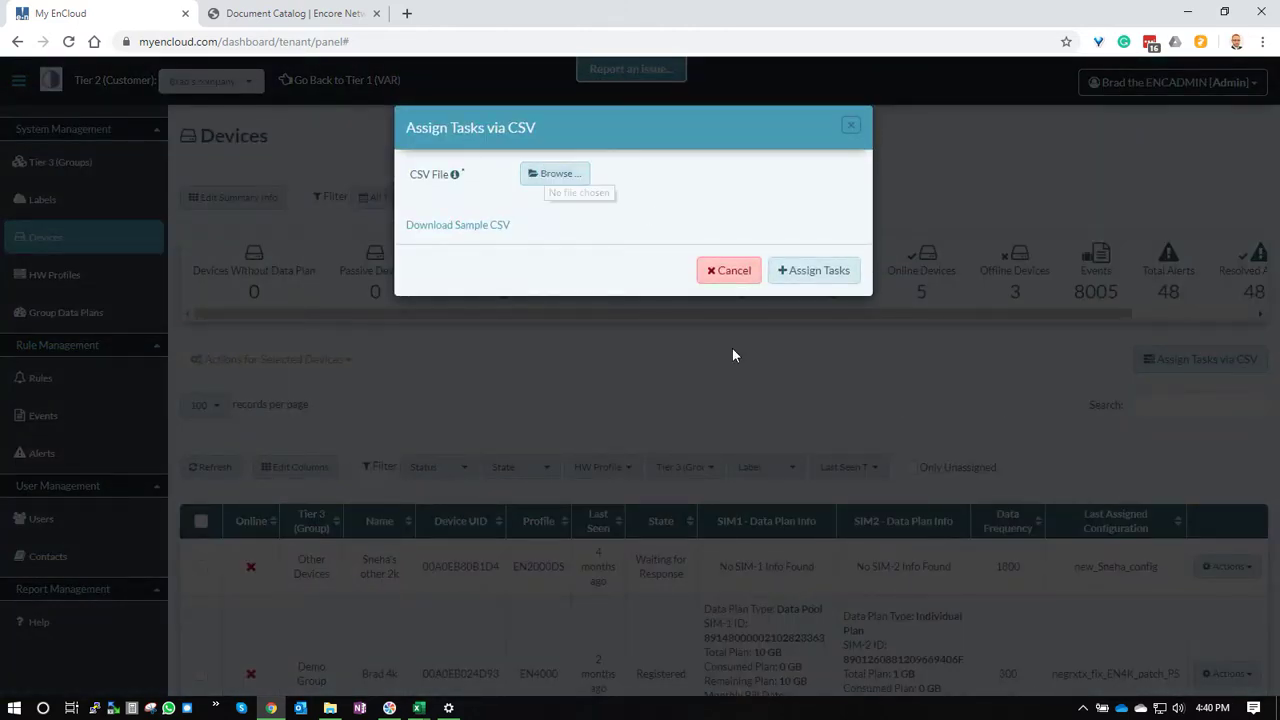
click(729, 270)
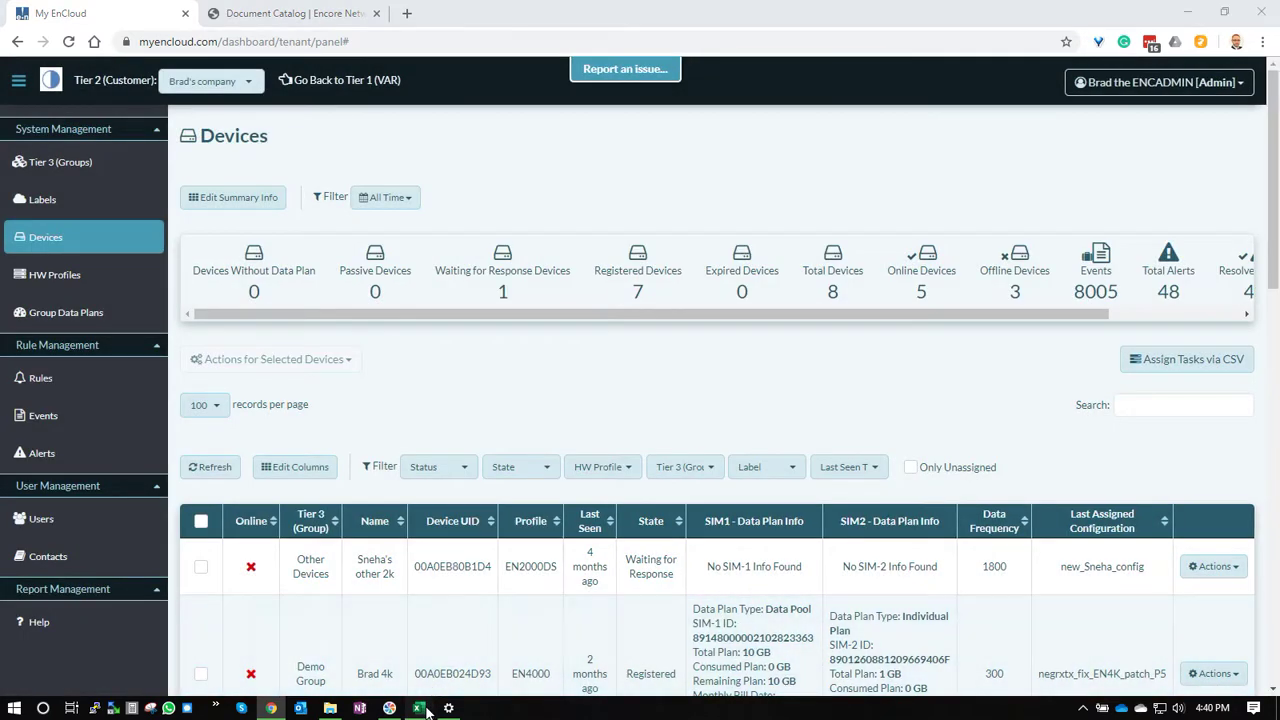
mouse_move(419, 708)
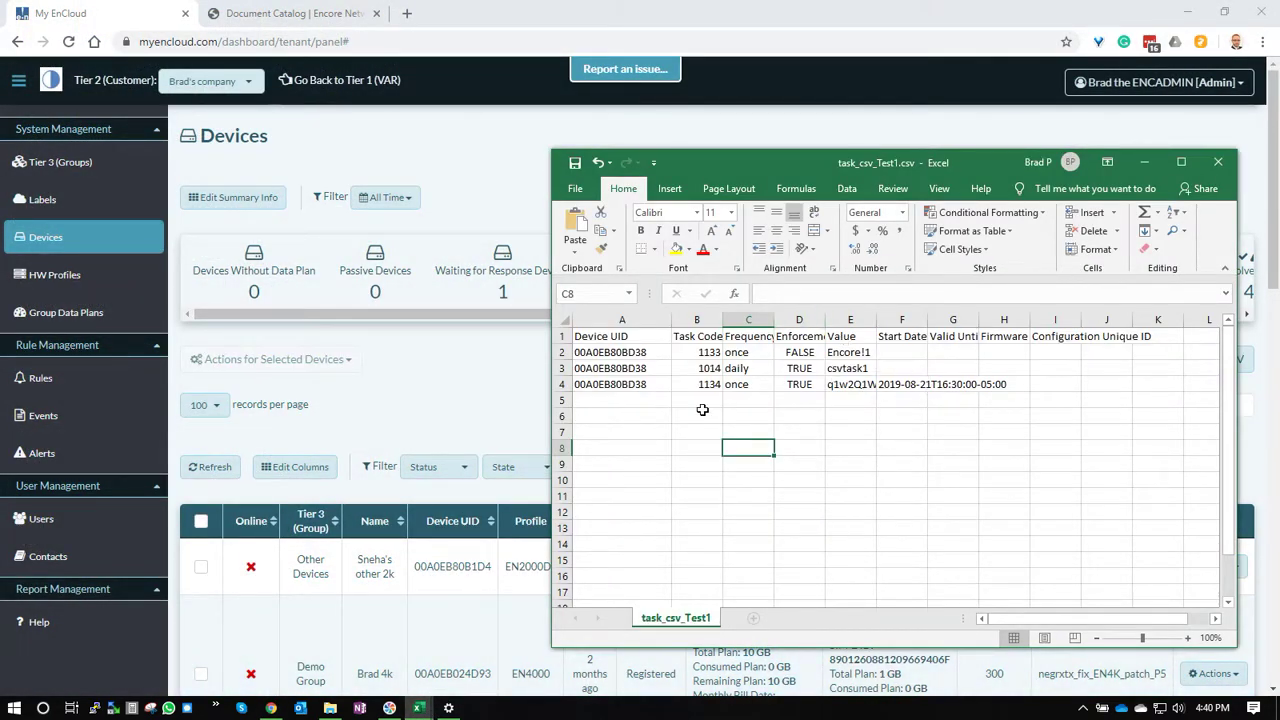
drag(650, 352, 650, 383)
click(693, 352)
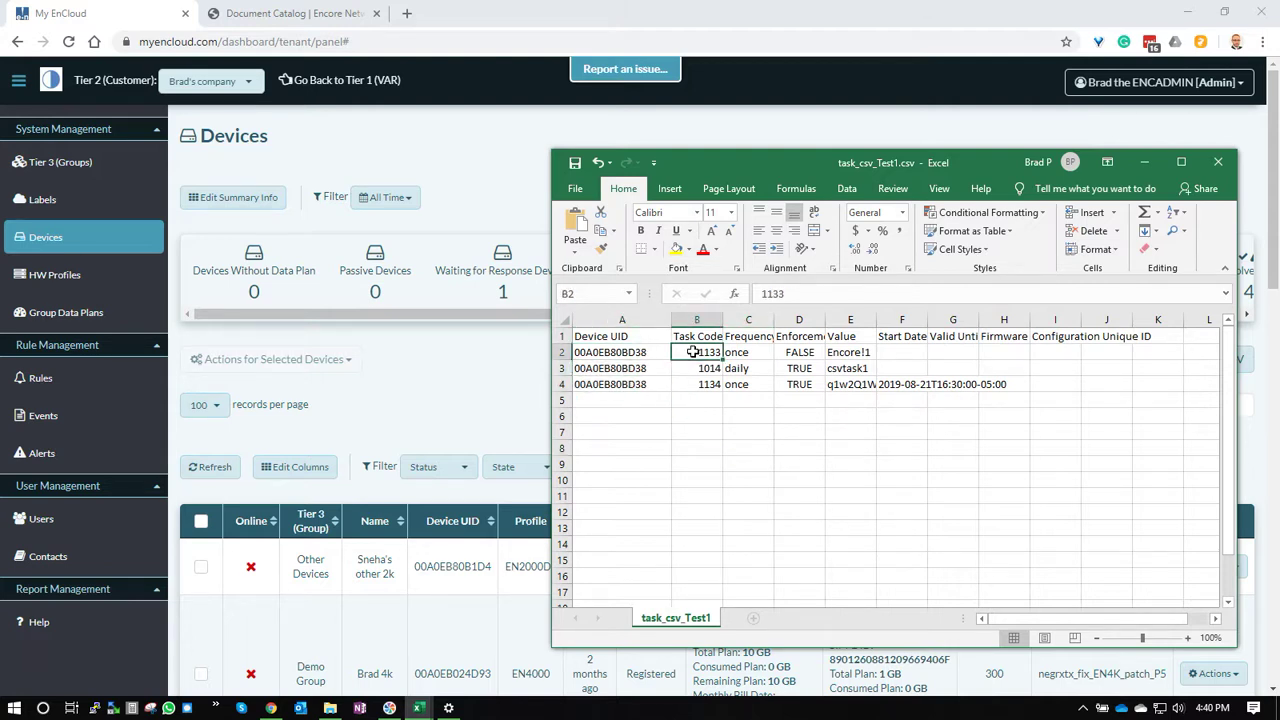
click(703, 384)
click(705, 368)
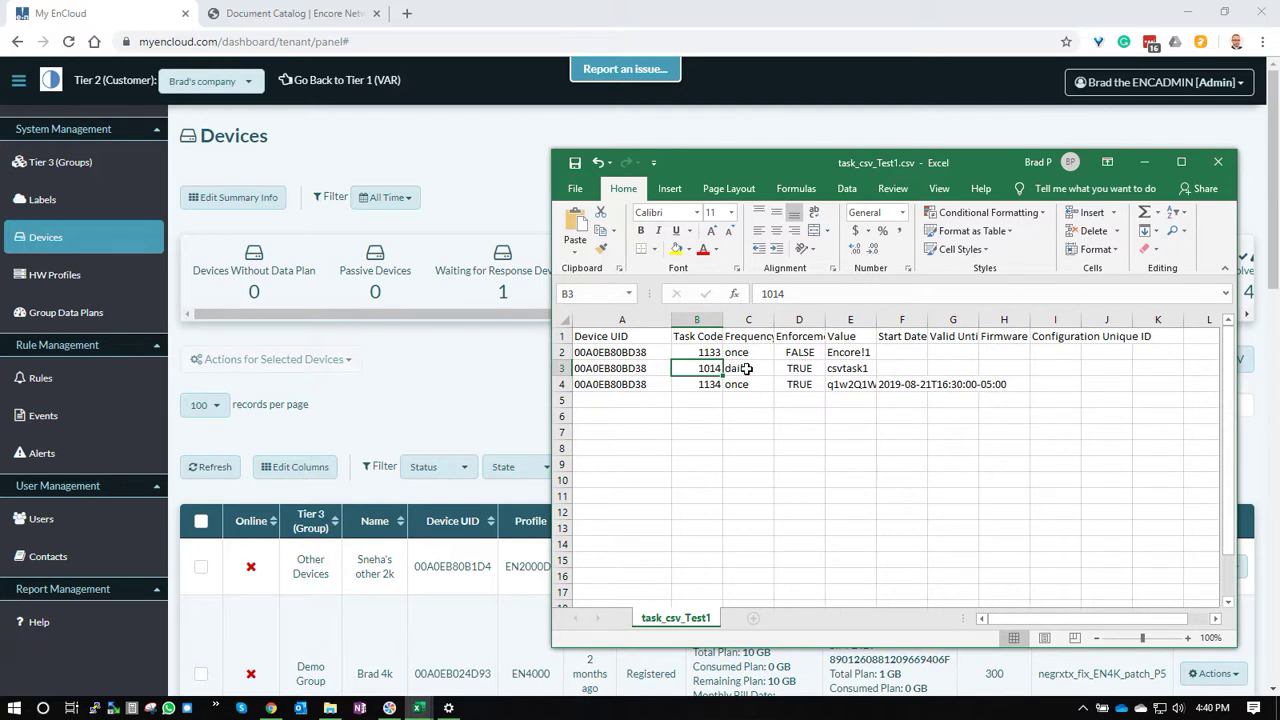
click(912, 385)
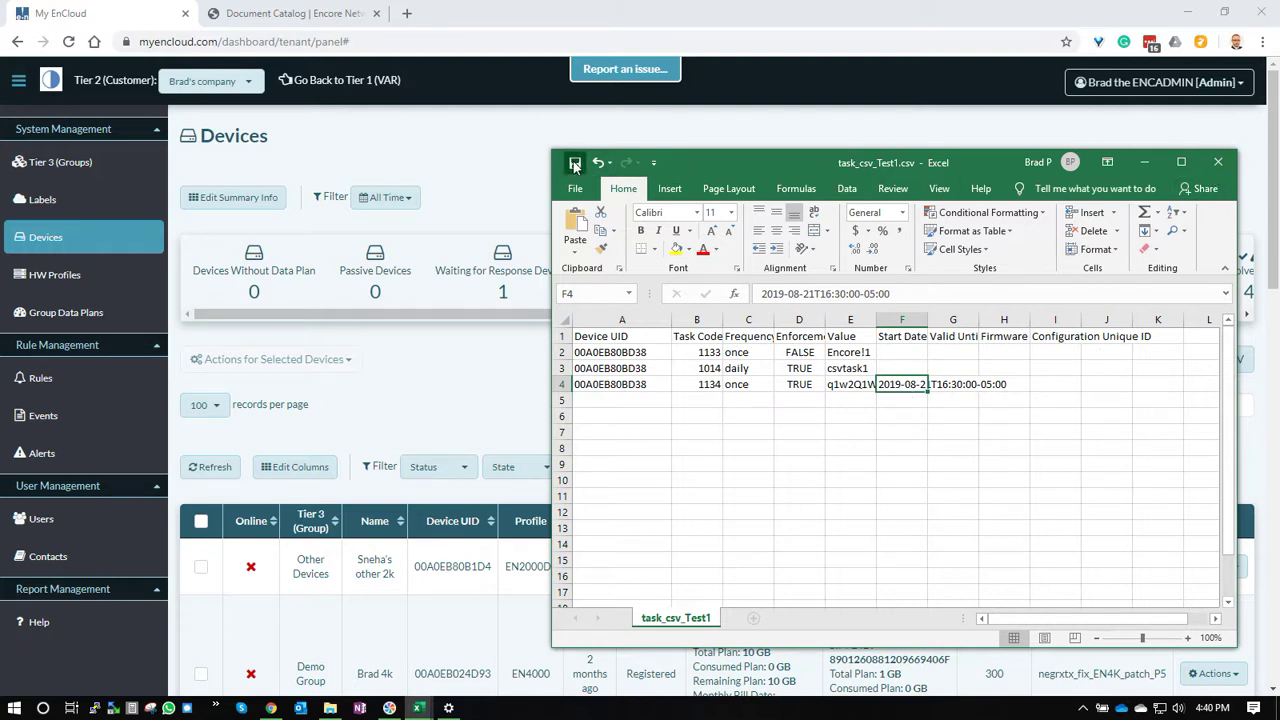
Minimize Excel, load task_csv_Test1.csv into Assign Tasks via CSV, and assign its tasks.
click(1110, 163)
click(1145, 162)
click(1145, 162)
click(1220, 360)
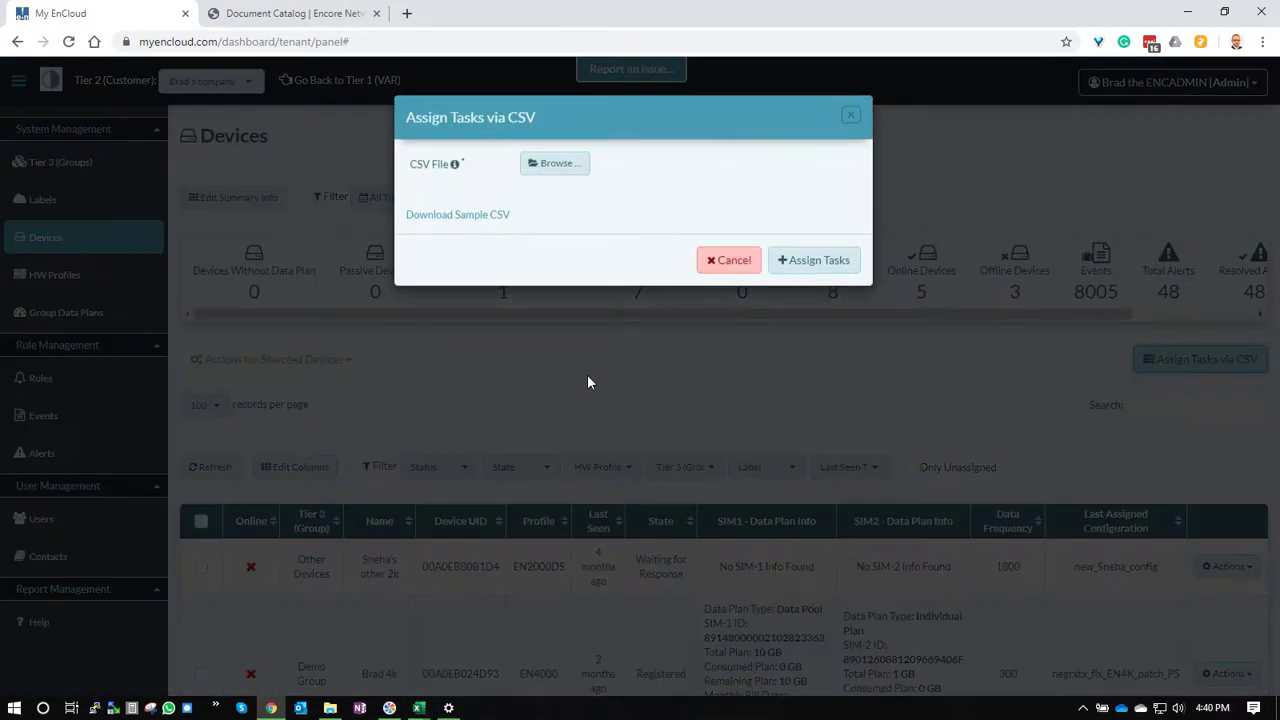
click(547, 178)
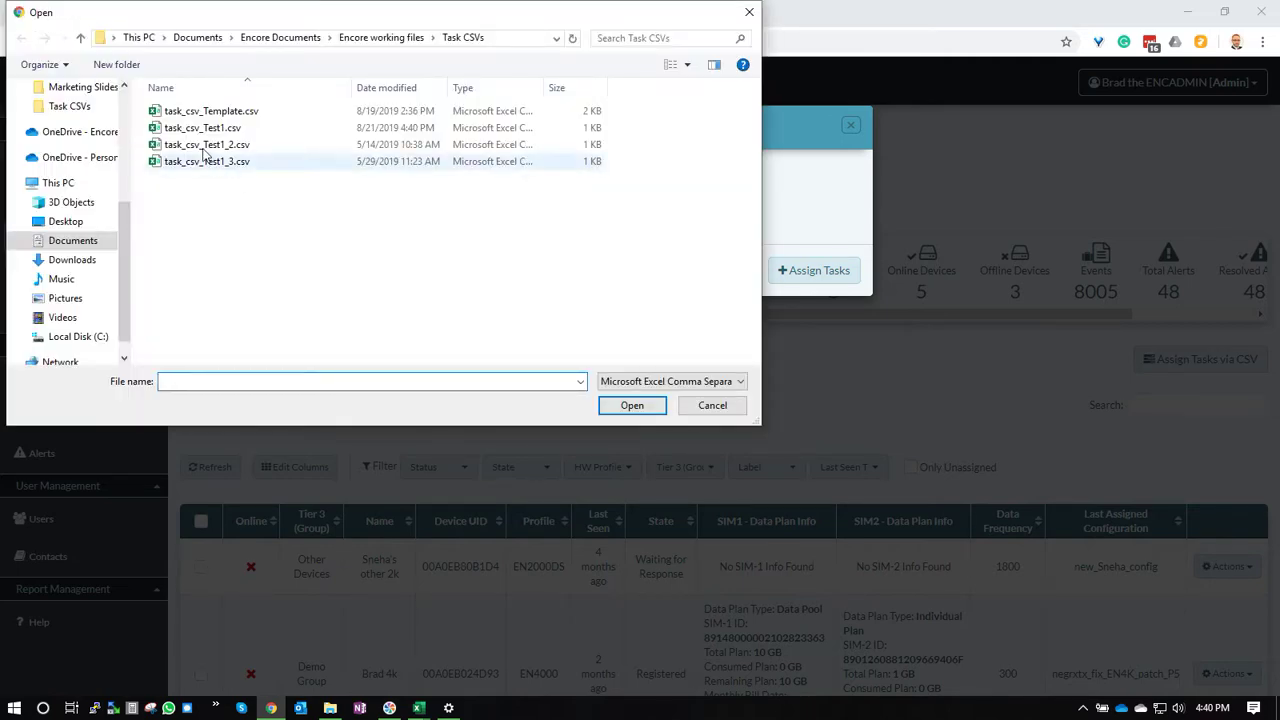
click(198, 130)
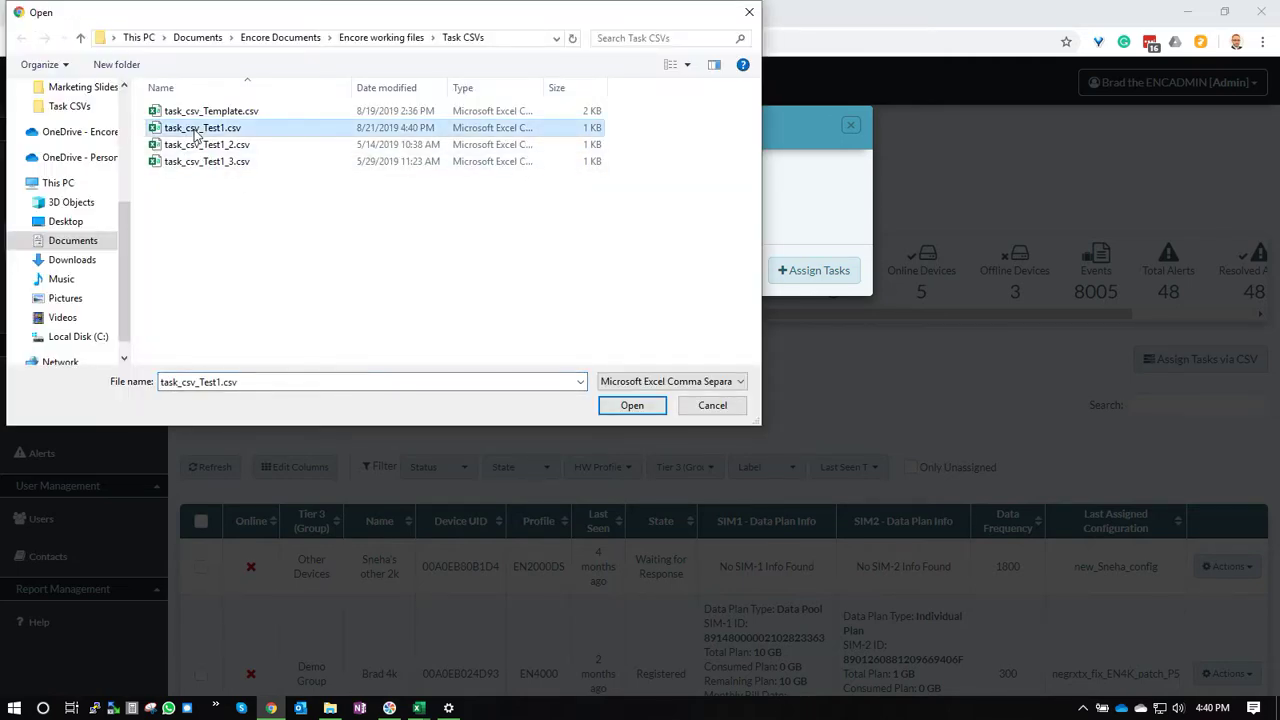
click(632, 407)
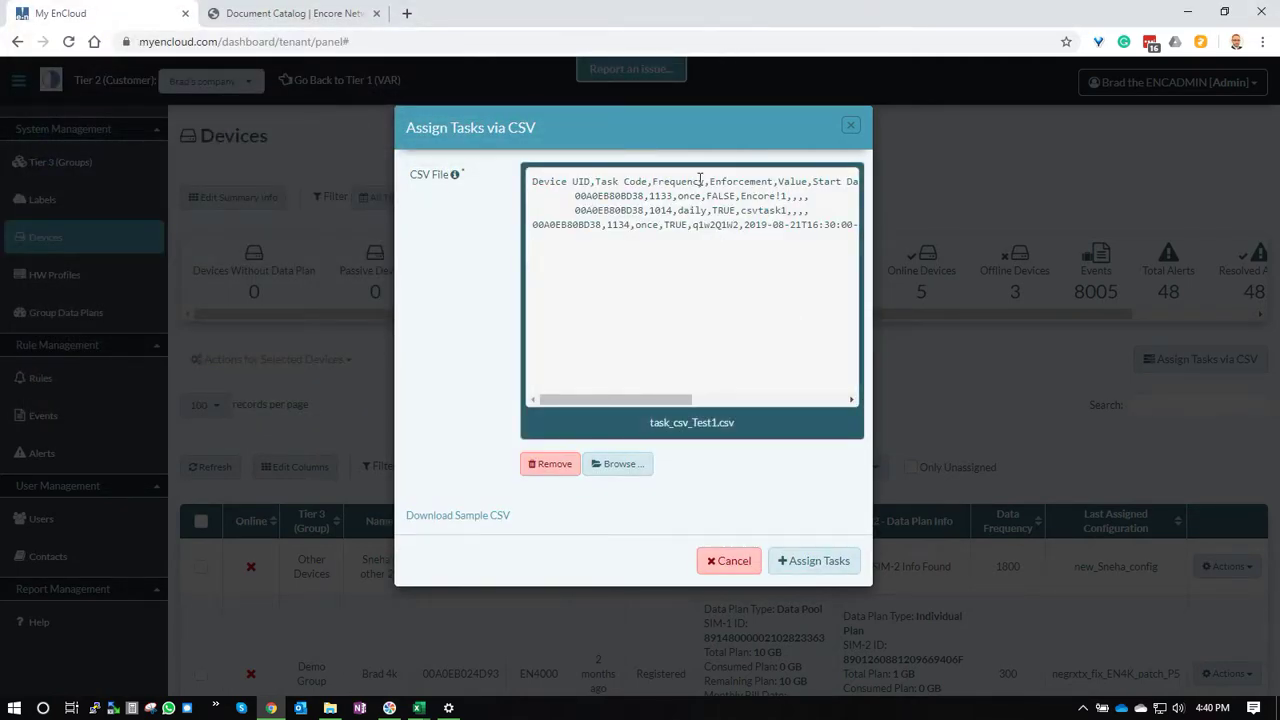
click(818, 561)
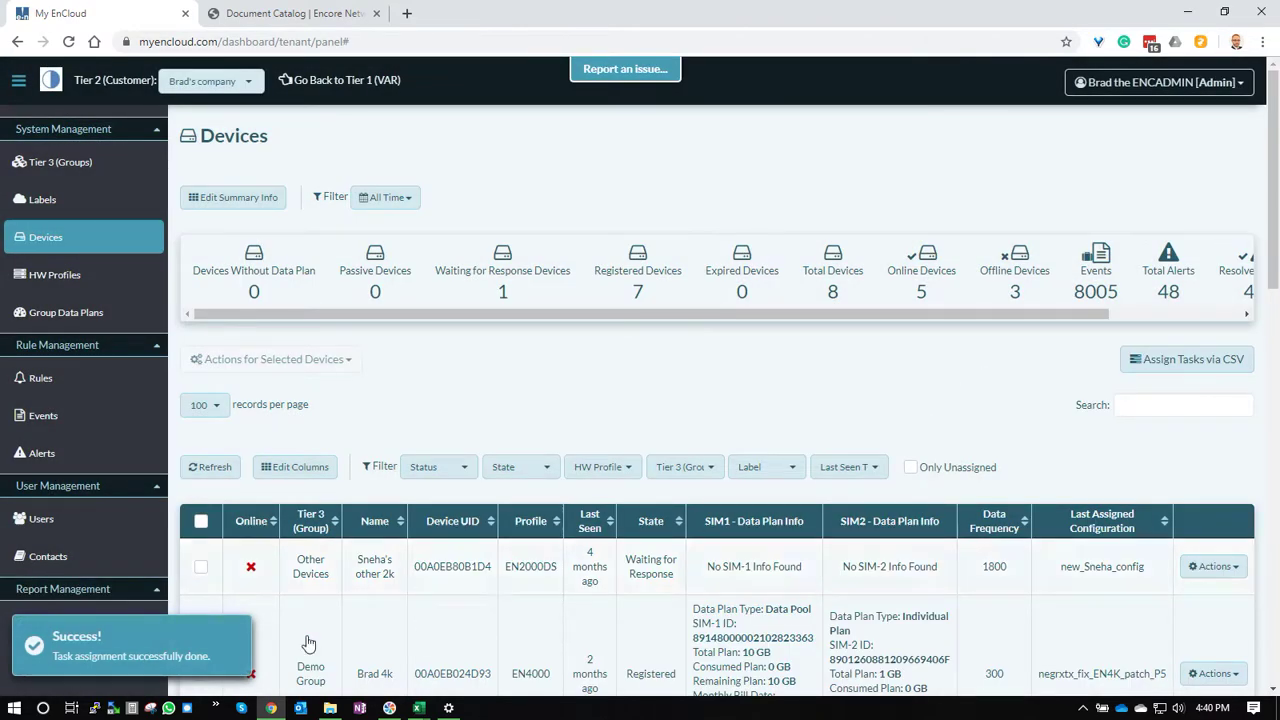
scroll(1031, 446, down, 6)
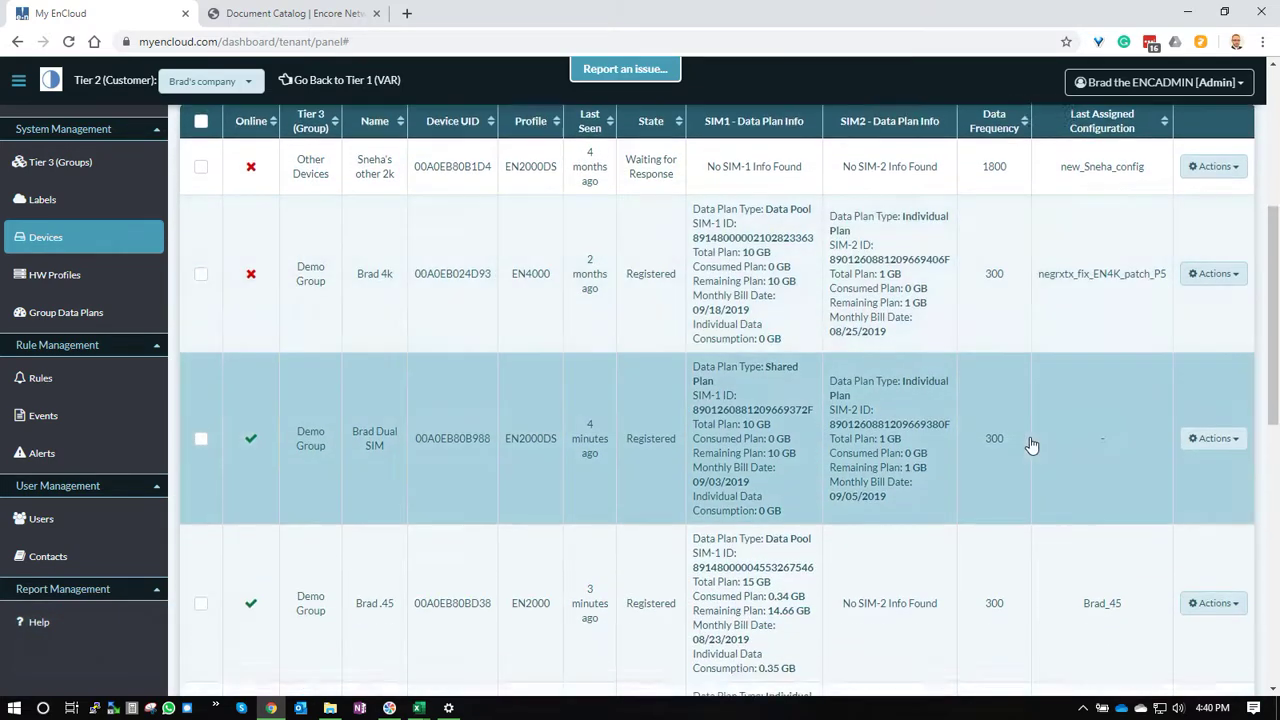
scroll(1020, 440, down, 1)
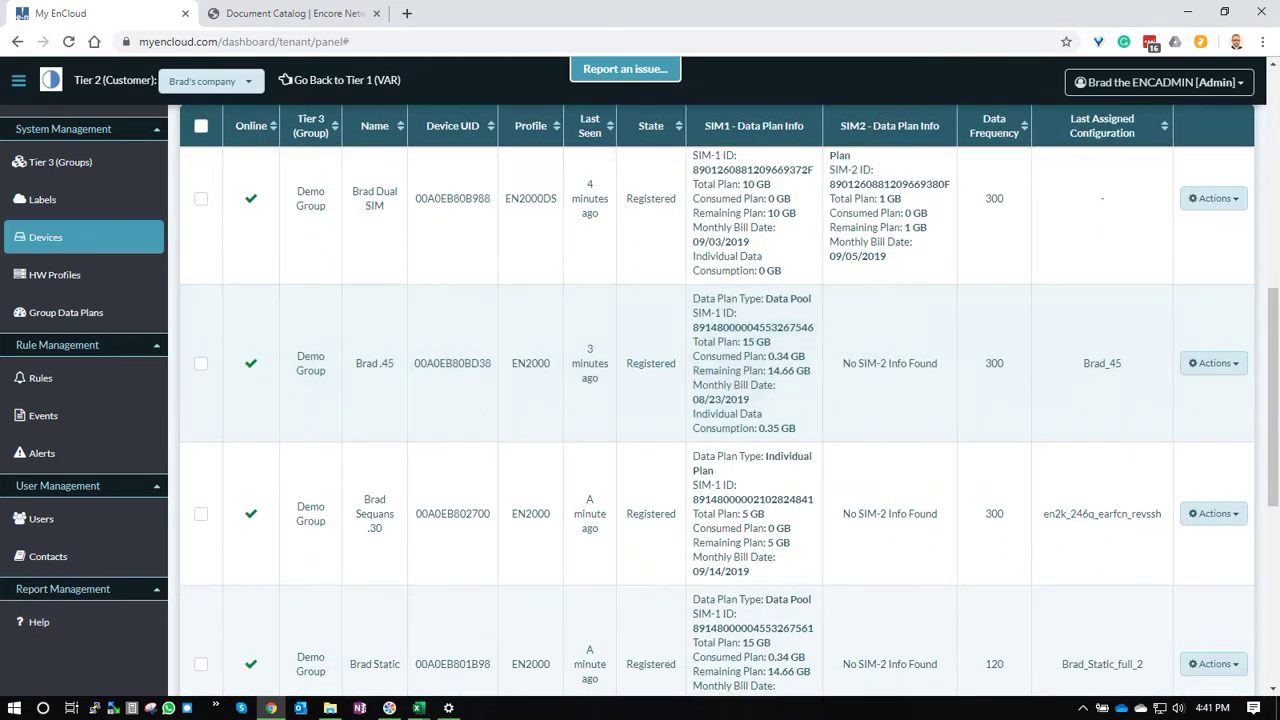
click(1214, 363)
click(1209, 428)
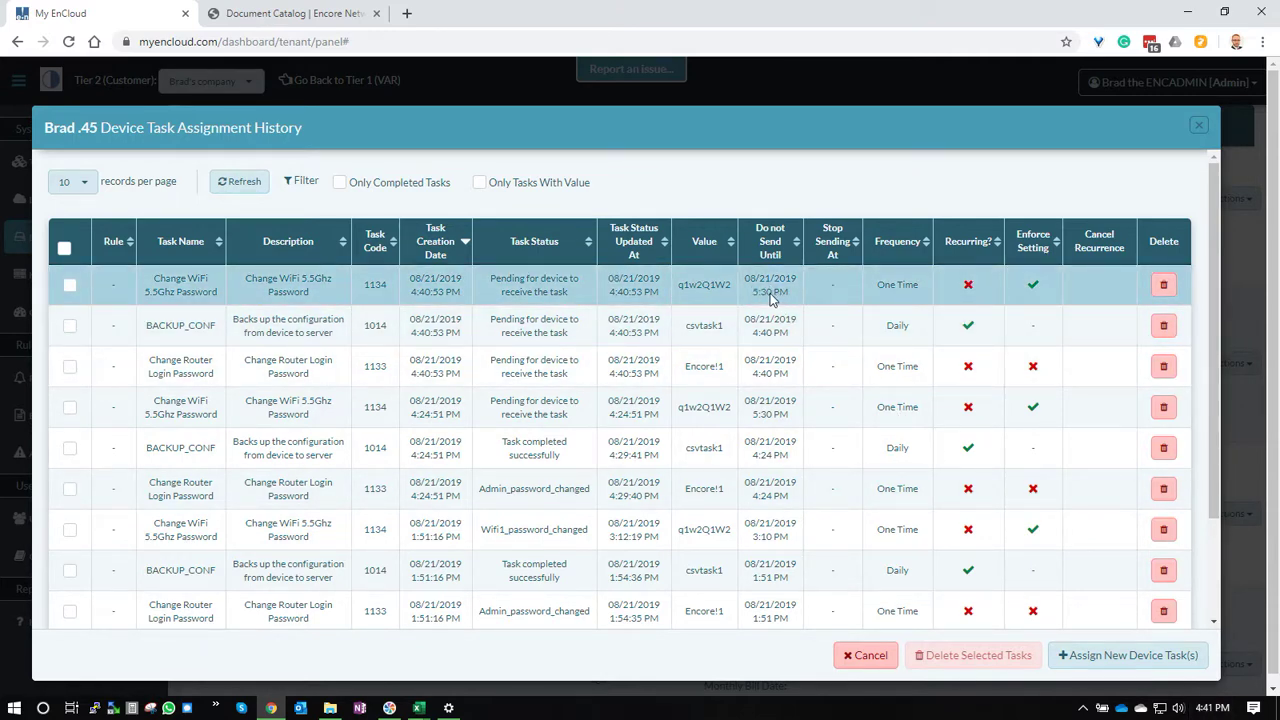
click(1200, 130)
Bring up task_csv_Test1, highlight the empty rows A5:A9 below the tasks, and close it.
scroll(1118, 289, up, 2)
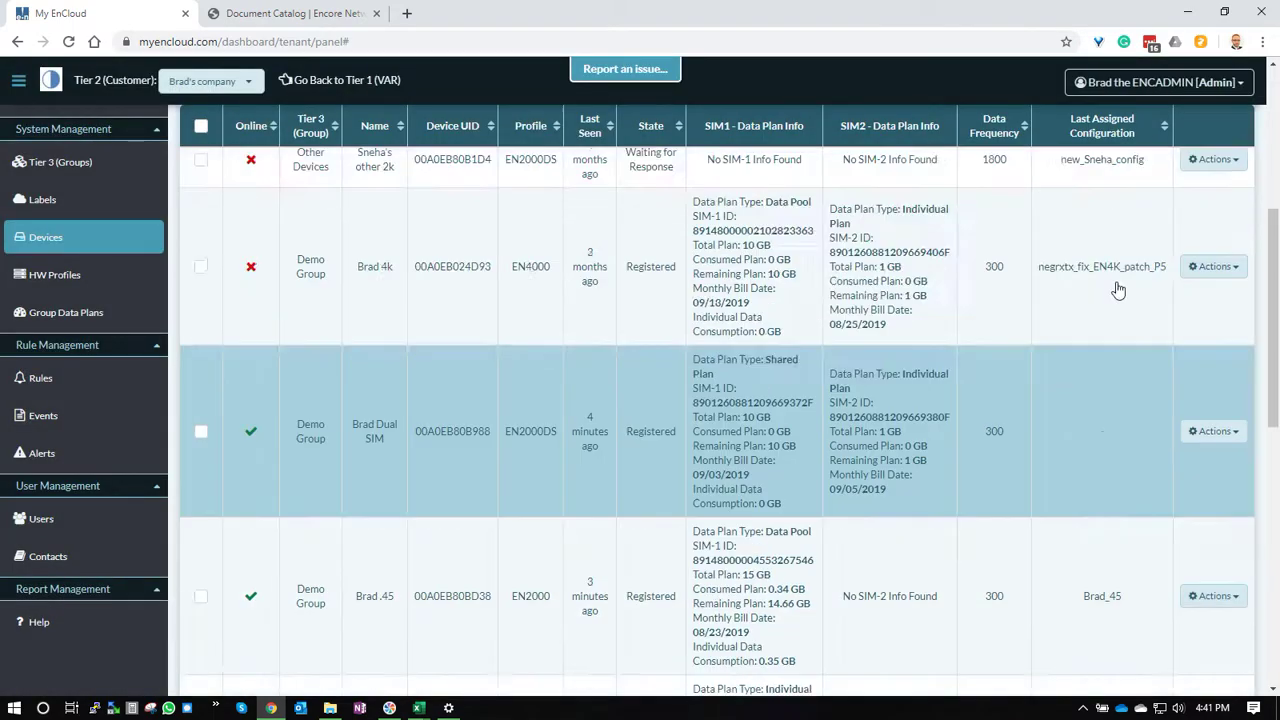
scroll(1118, 289, up, 2)
mouse_move(419, 708)
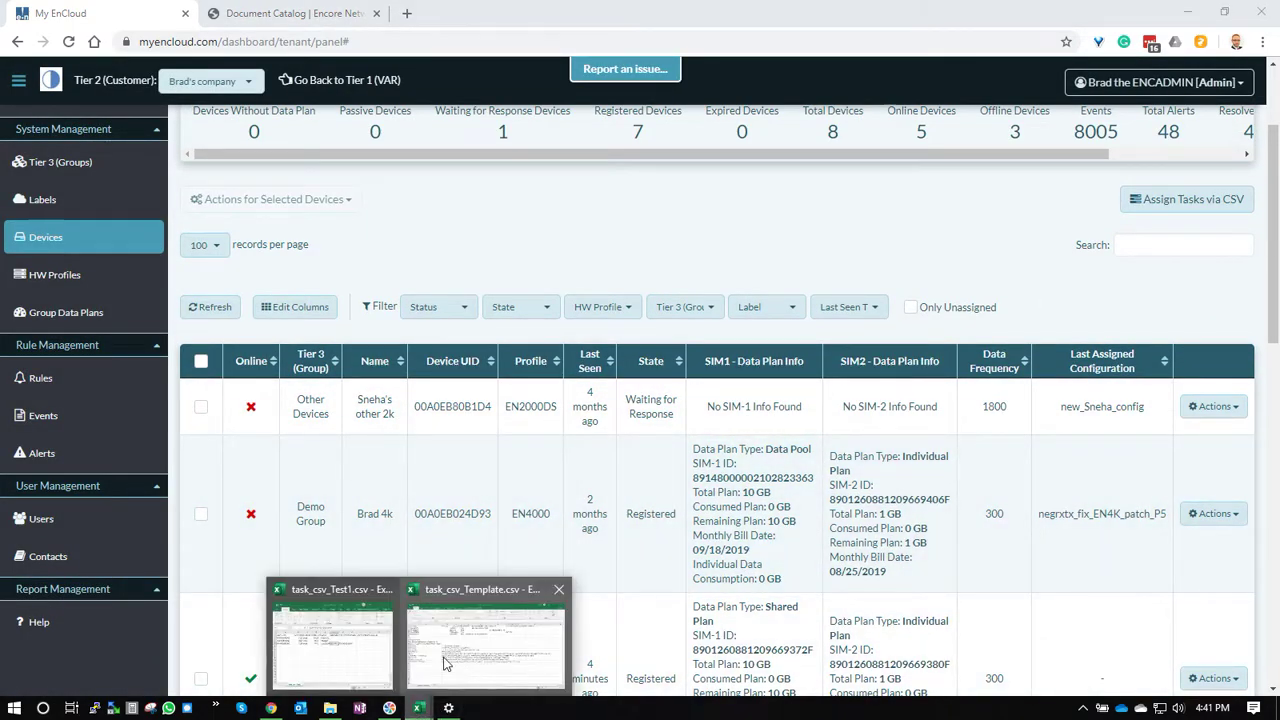
click(350, 660)
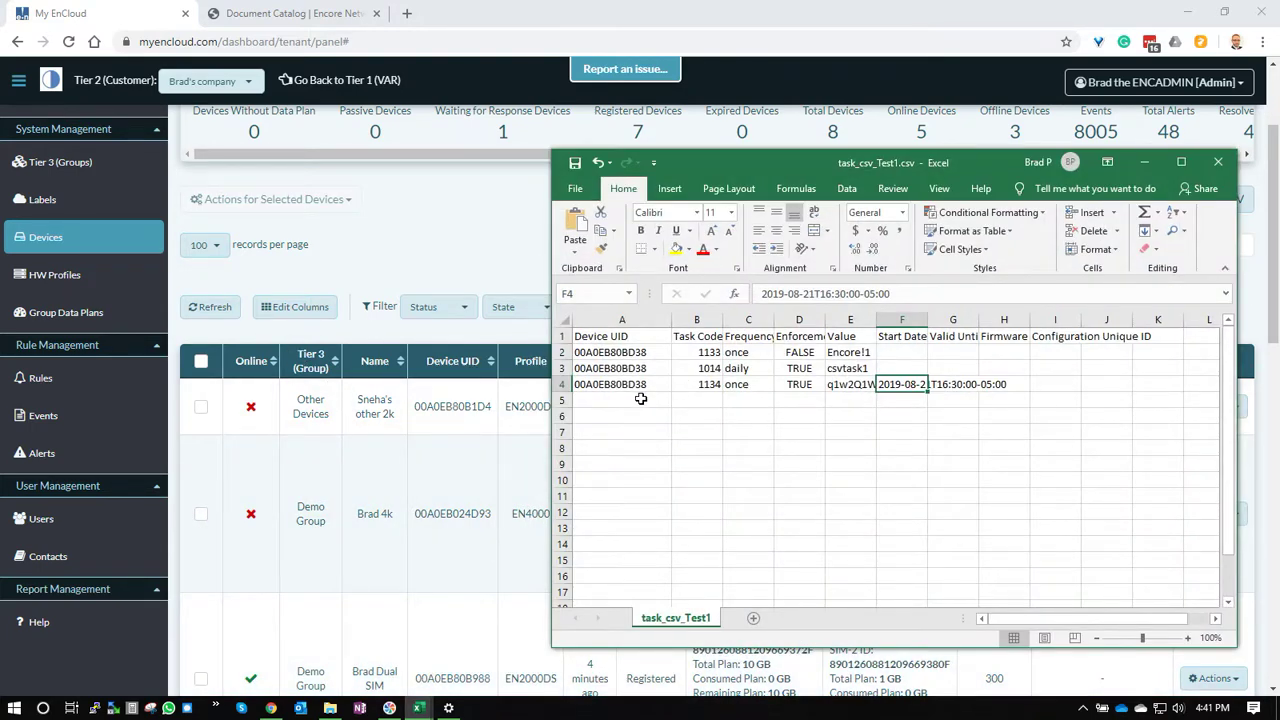
drag(634, 403, 634, 483)
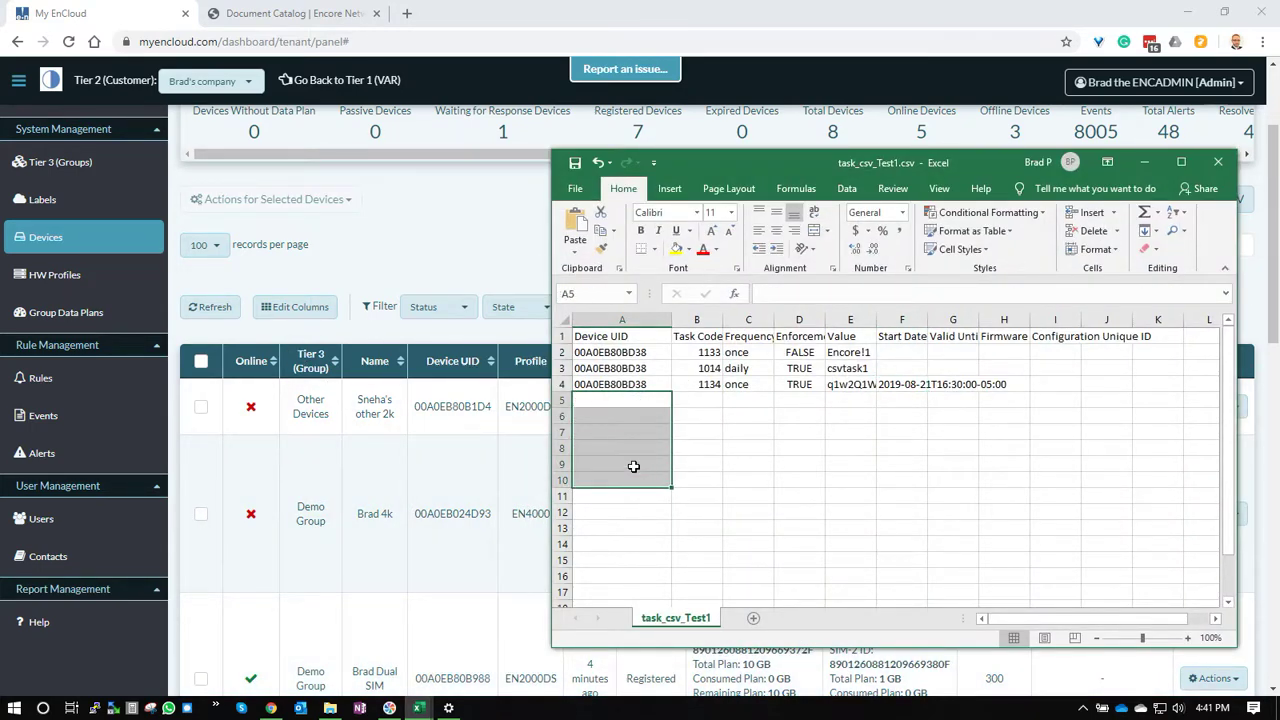
click(1219, 163)
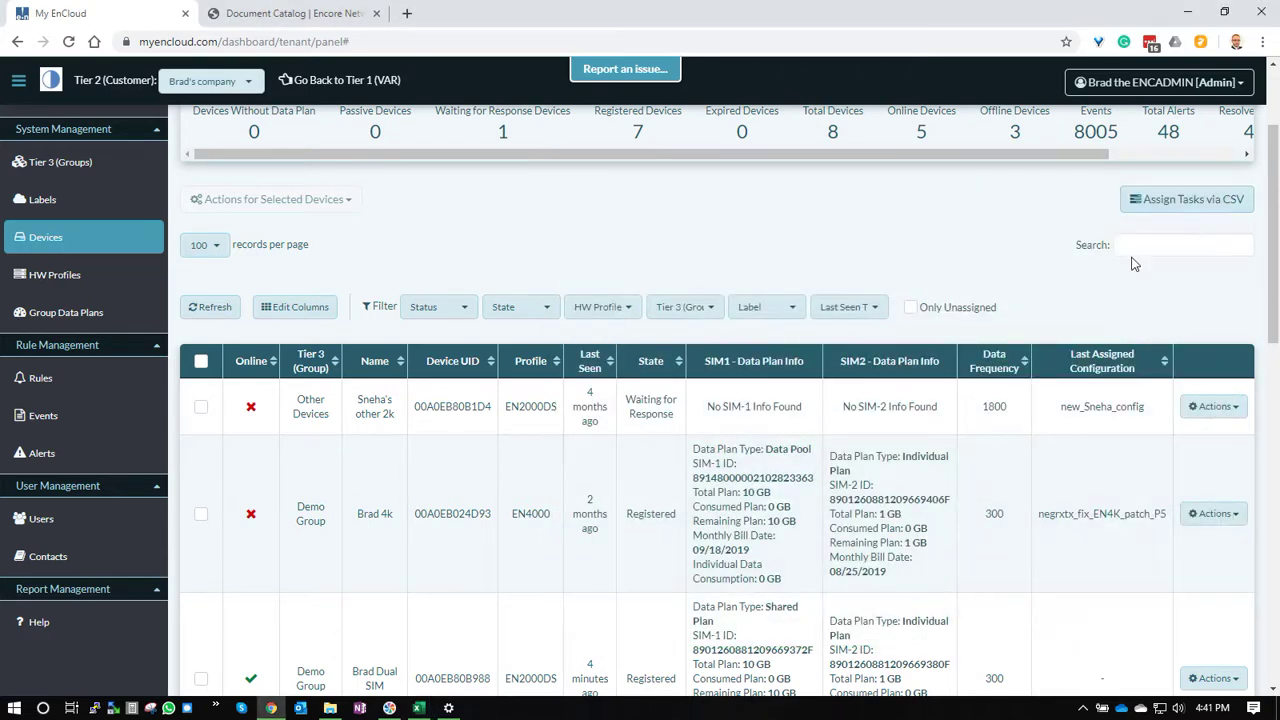